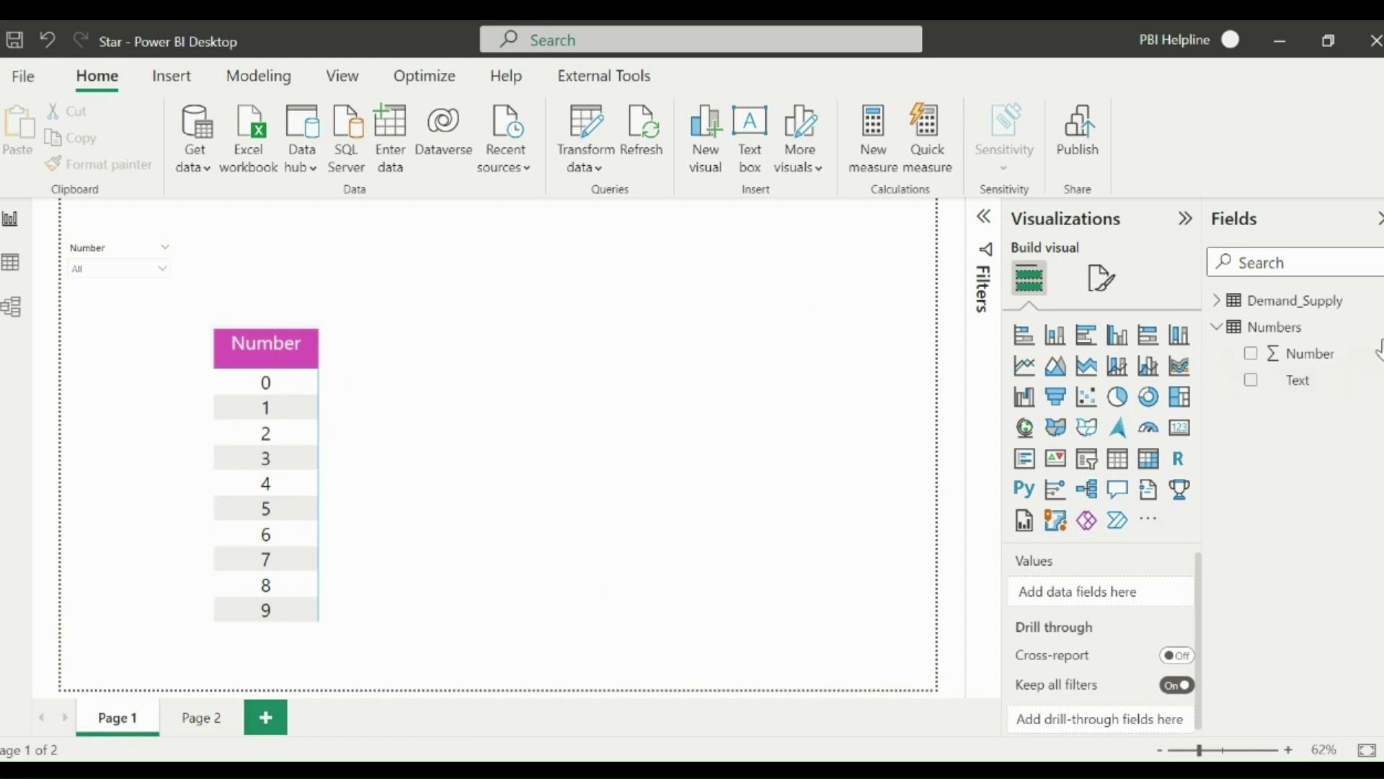
Create a new measure named Loop in the Numbers table
{"action": "right_click", "coordinate": [1277, 326]}
{"action": "key", "text": "Escape"}
{"action": "left_click", "coordinate": [199, 216]}
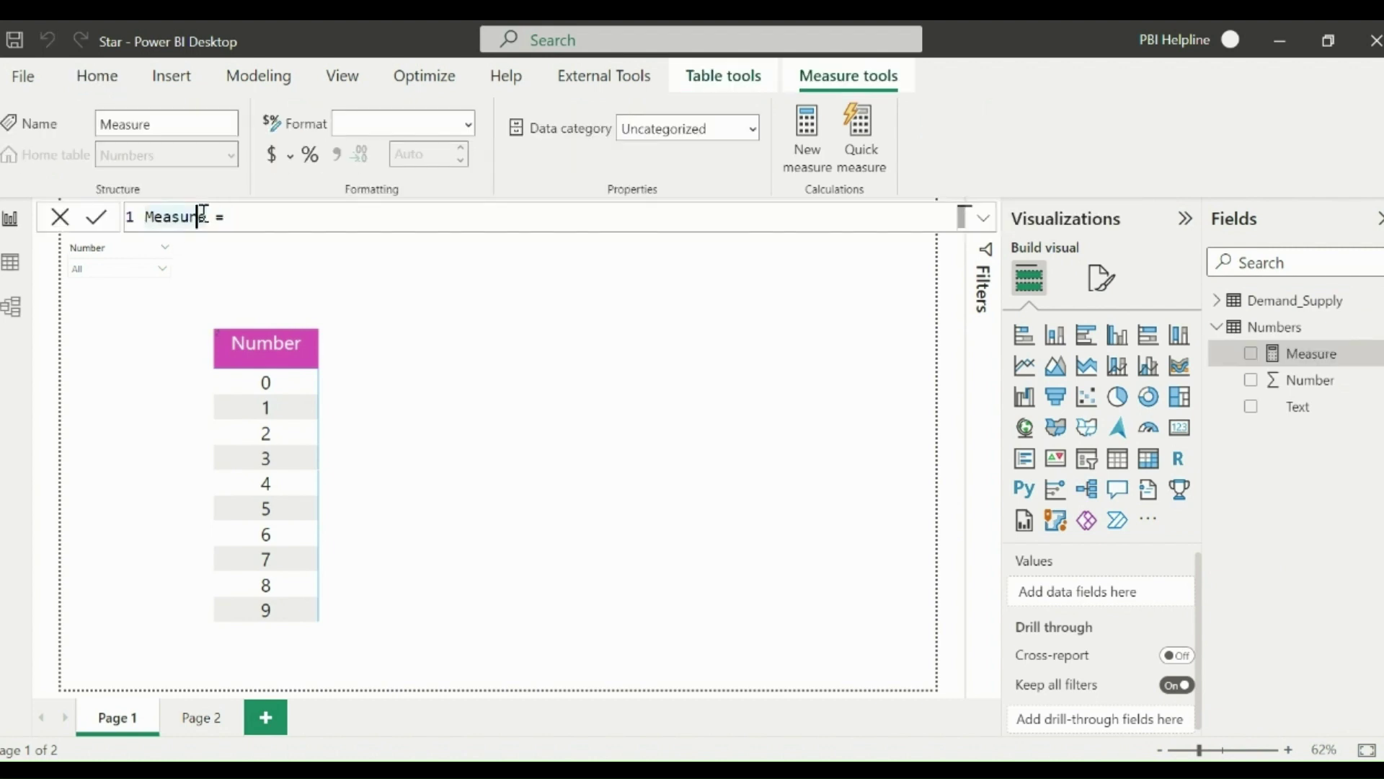
{"action": "left_click_drag", "start_coordinate": [203, 214], "coordinate": [126, 228]}
{"action": "type", "text": "Loop"}
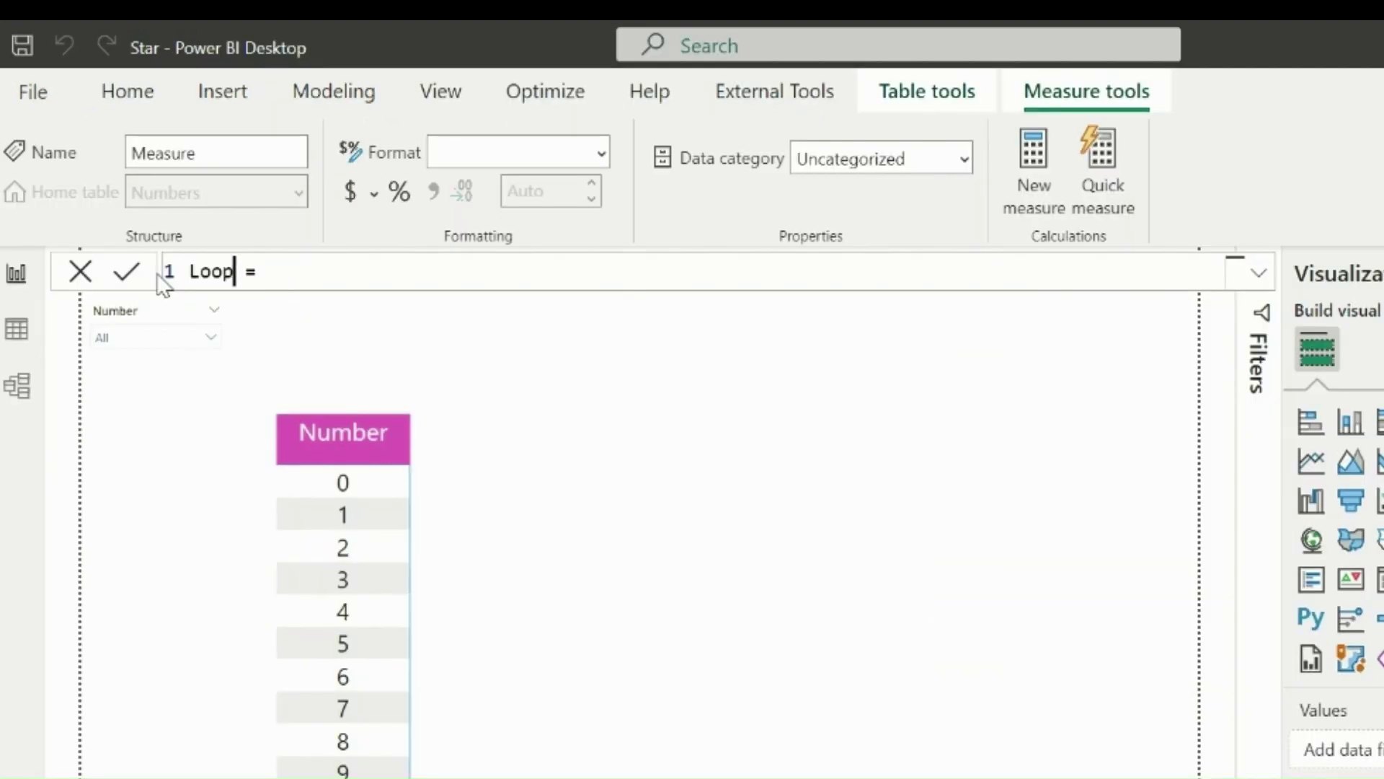
{"action": "left_click", "coordinate": [336, 268]}
{"action": "key", "text": "shift+Return"}
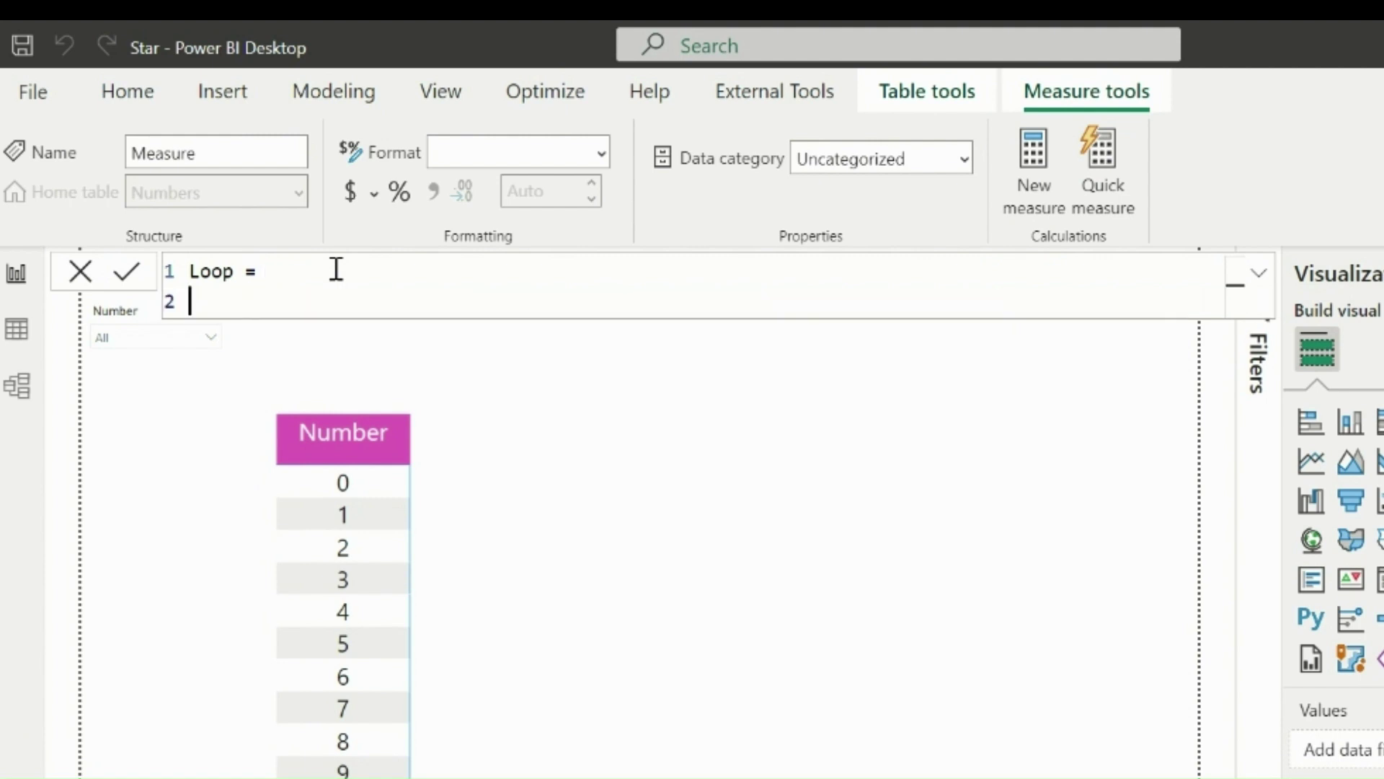
Begin the formula with CONCATENATEX over WINDOW(0,ABS,0,REL,ALL(Numbers[Number]))
{"action": "type", "text": "con"}
{"action": "key", "text": "Down"}
{"action": "key", "text": "Tab"}
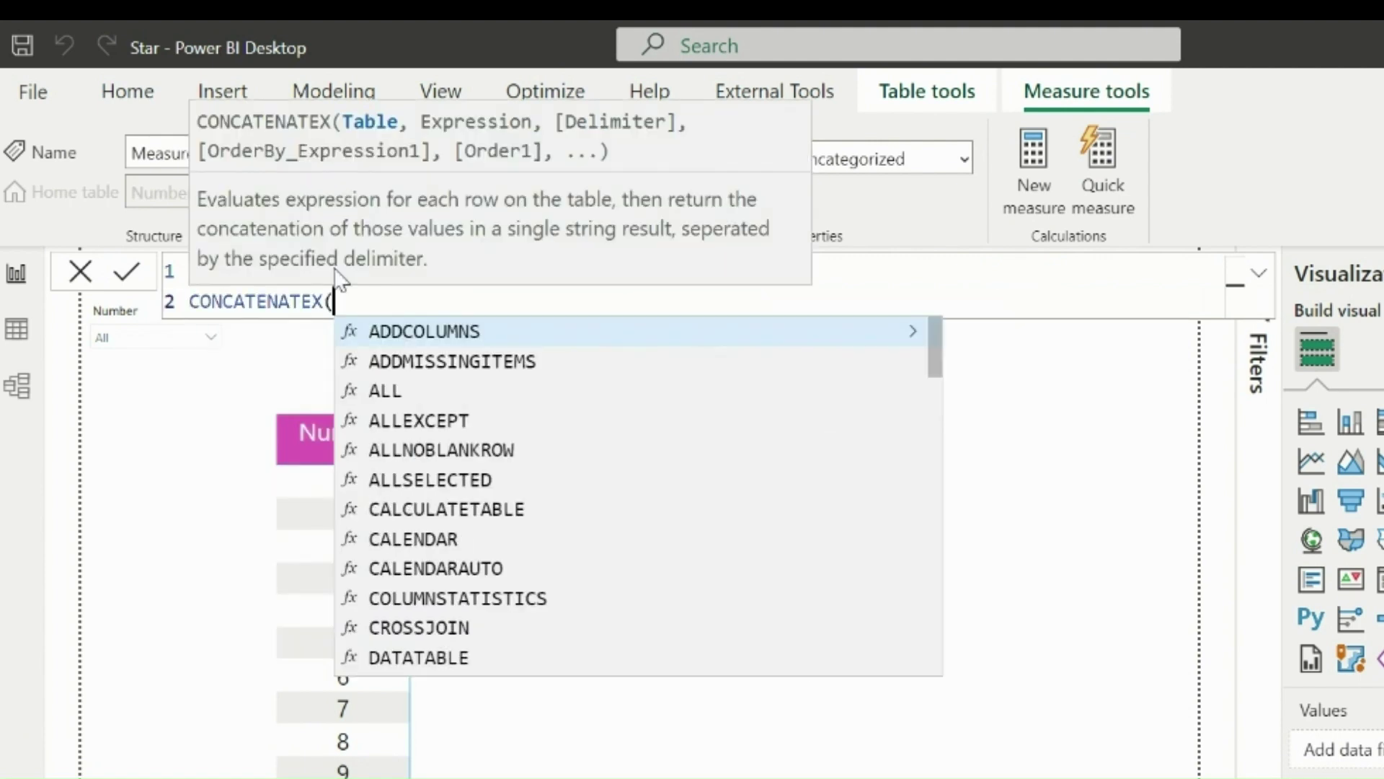
{"action": "key", "text": "shift+Return"}
{"action": "type", "text": "s"}
{"action": "key", "text": "BackSpace"}
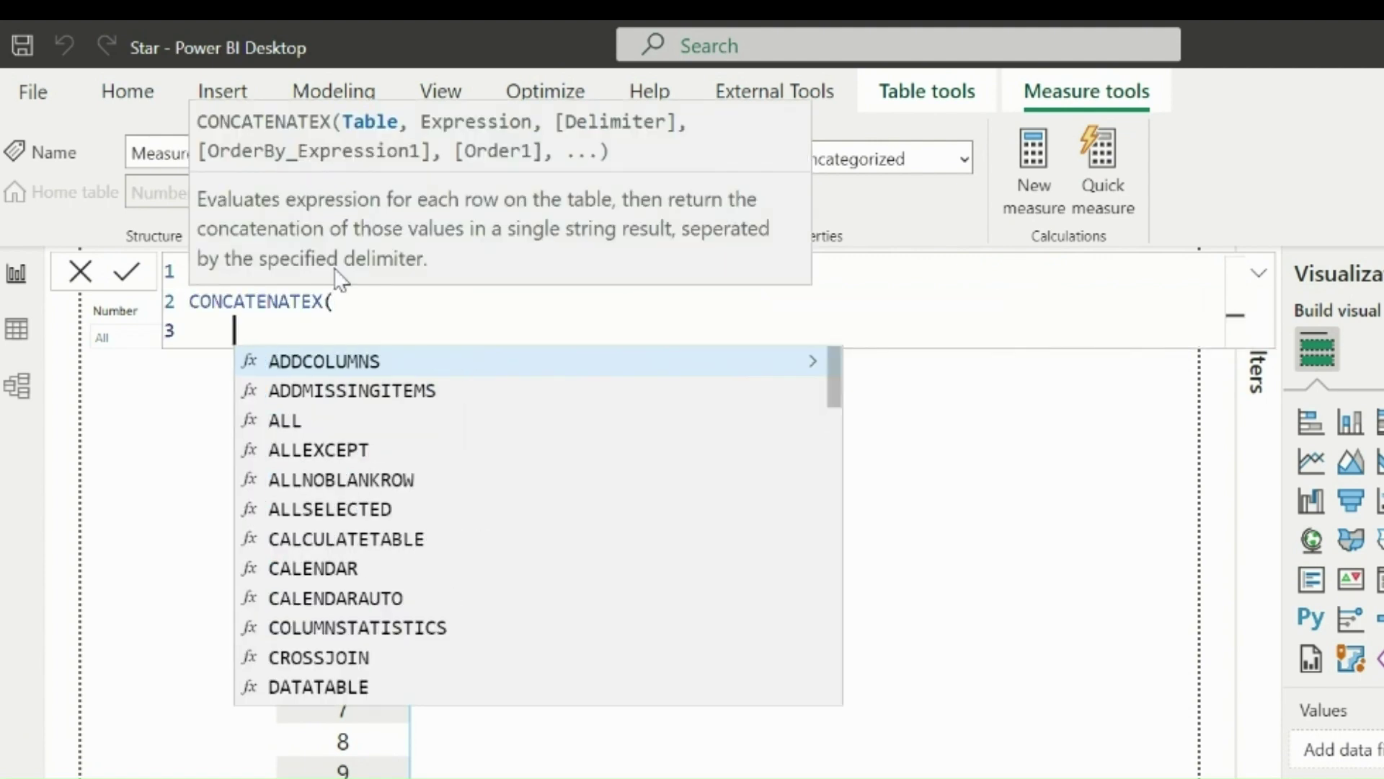
{"action": "type", "text": "win"}
{"action": "key", "text": "Tab"}
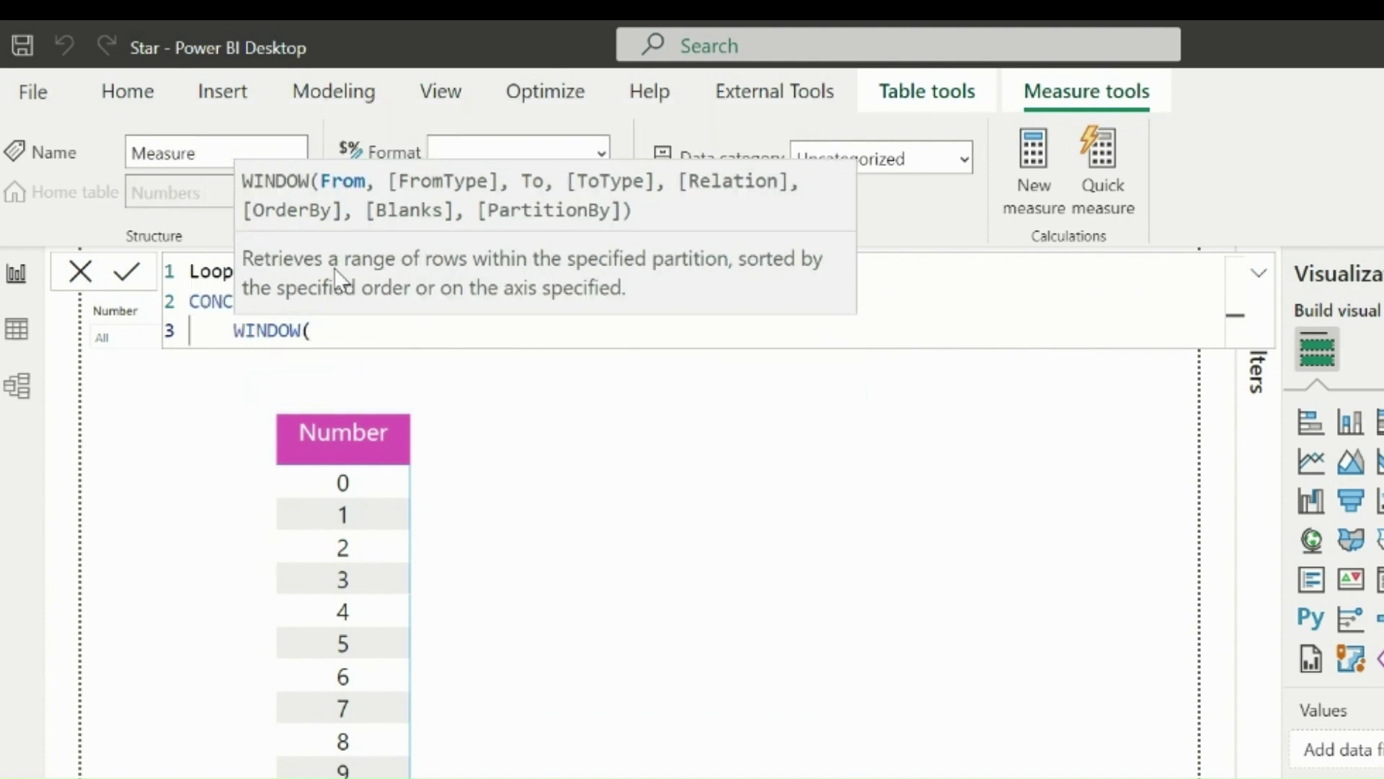
{"action": "type", "text": "0,abs"}
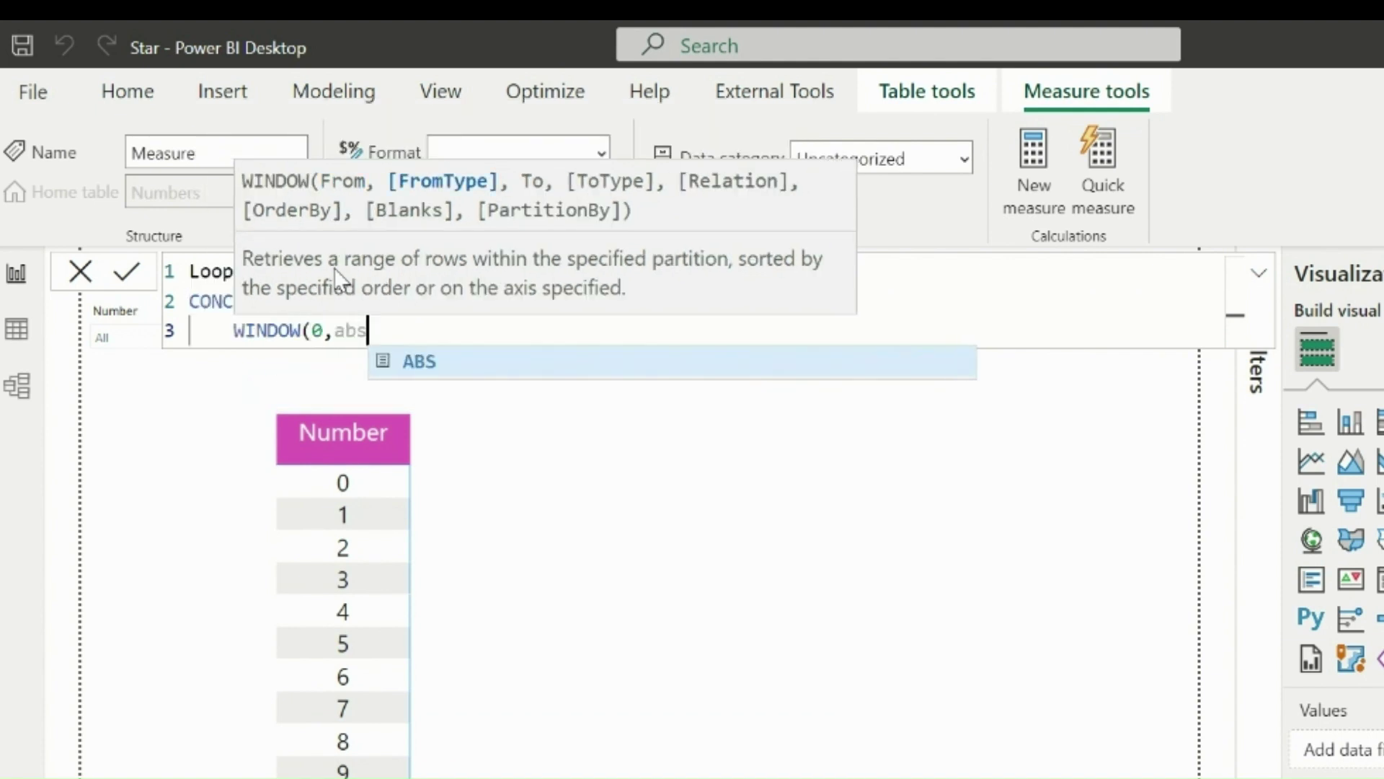
{"action": "type", "text": ",0"}
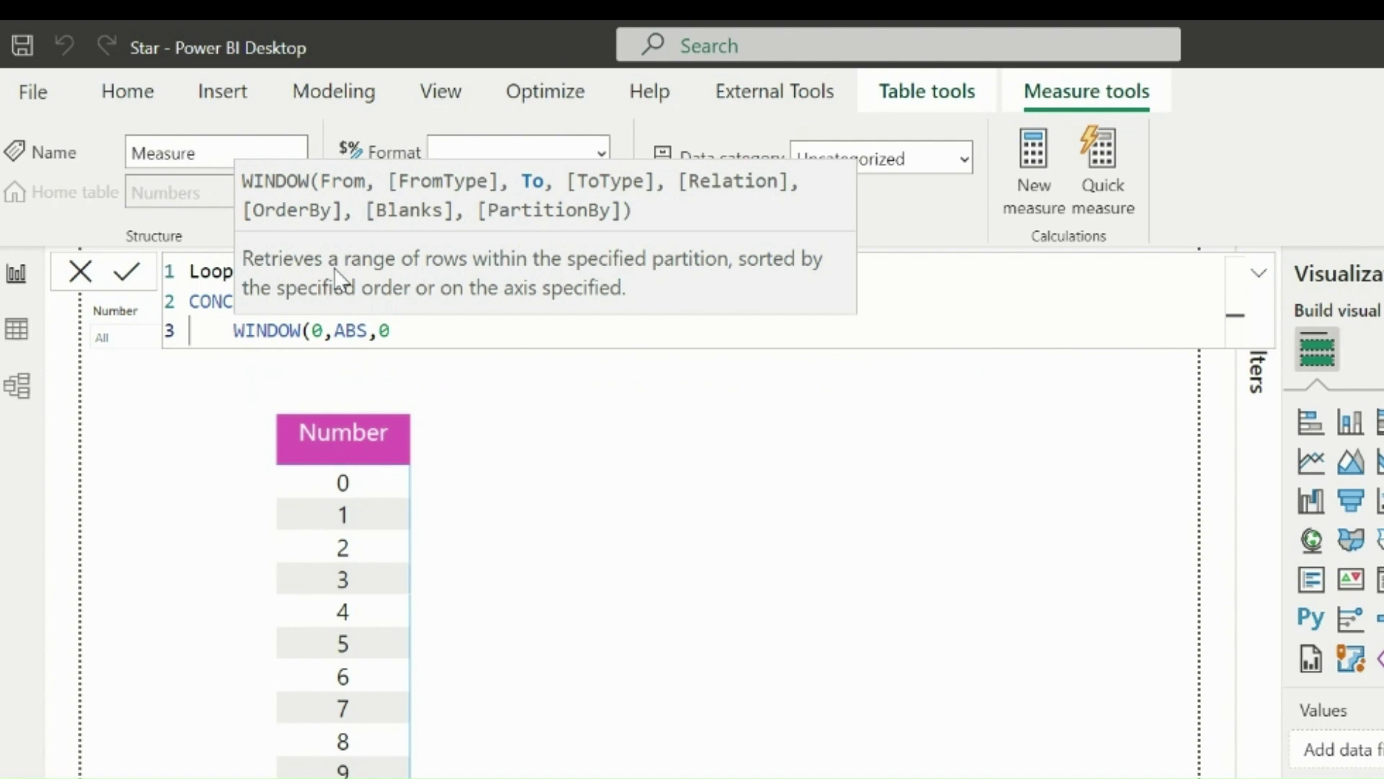
{"action": "type", "text": ","}
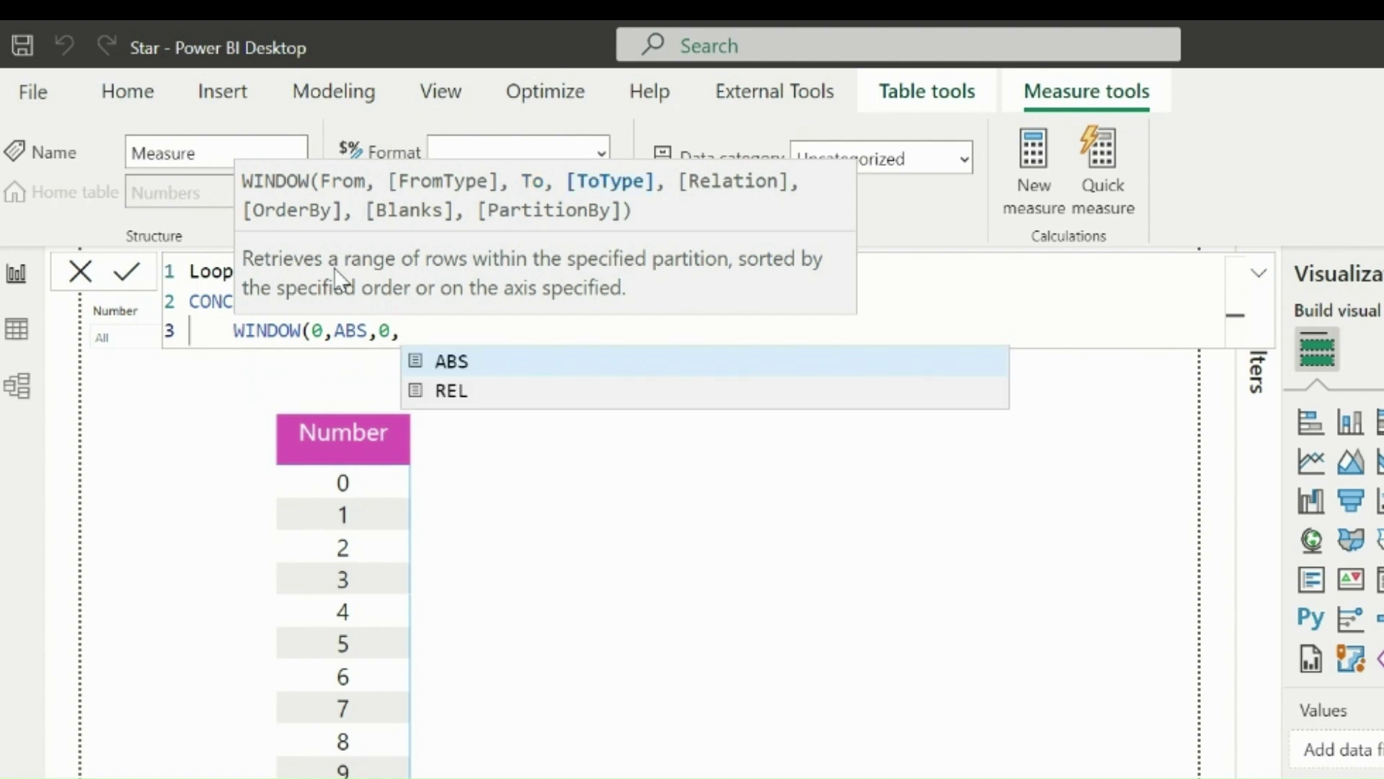
{"action": "type", "text": "r"}
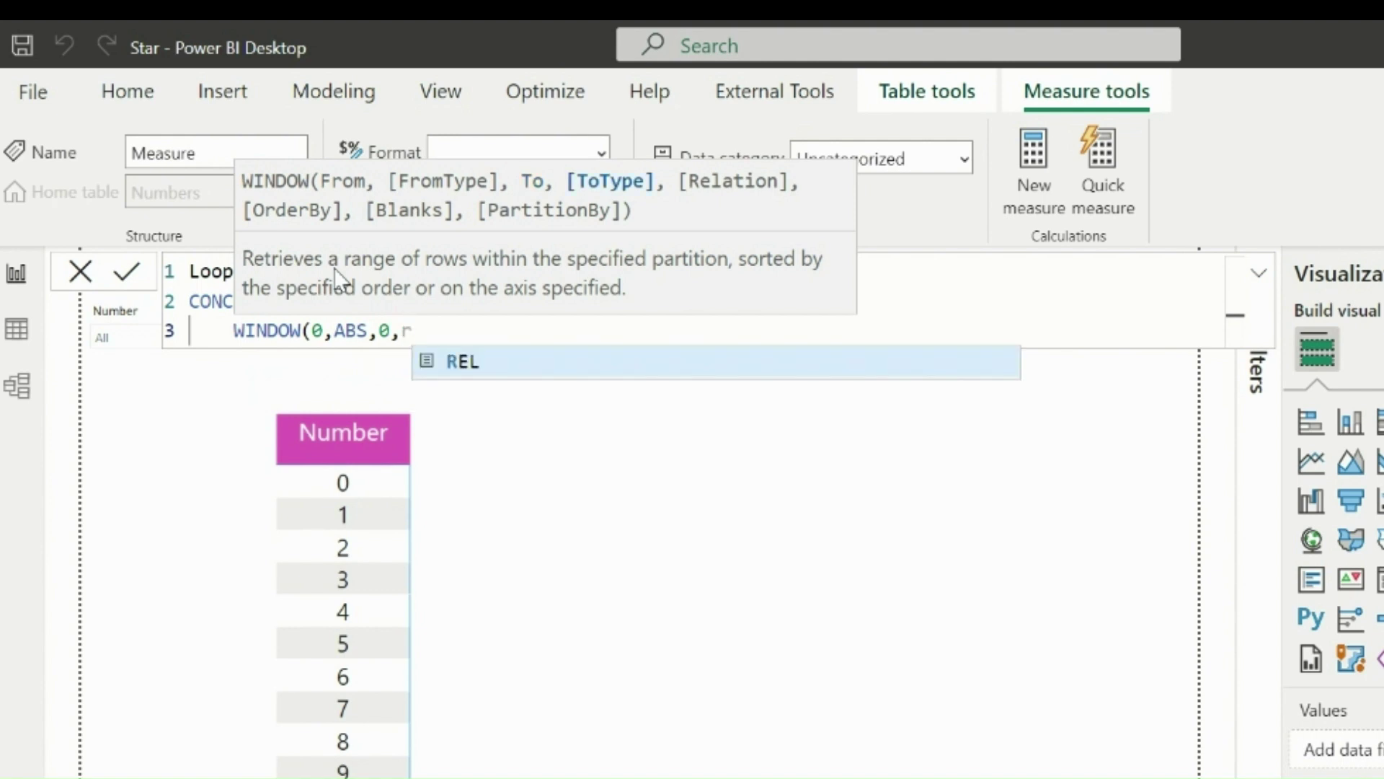
{"action": "type", "text": "el,"}
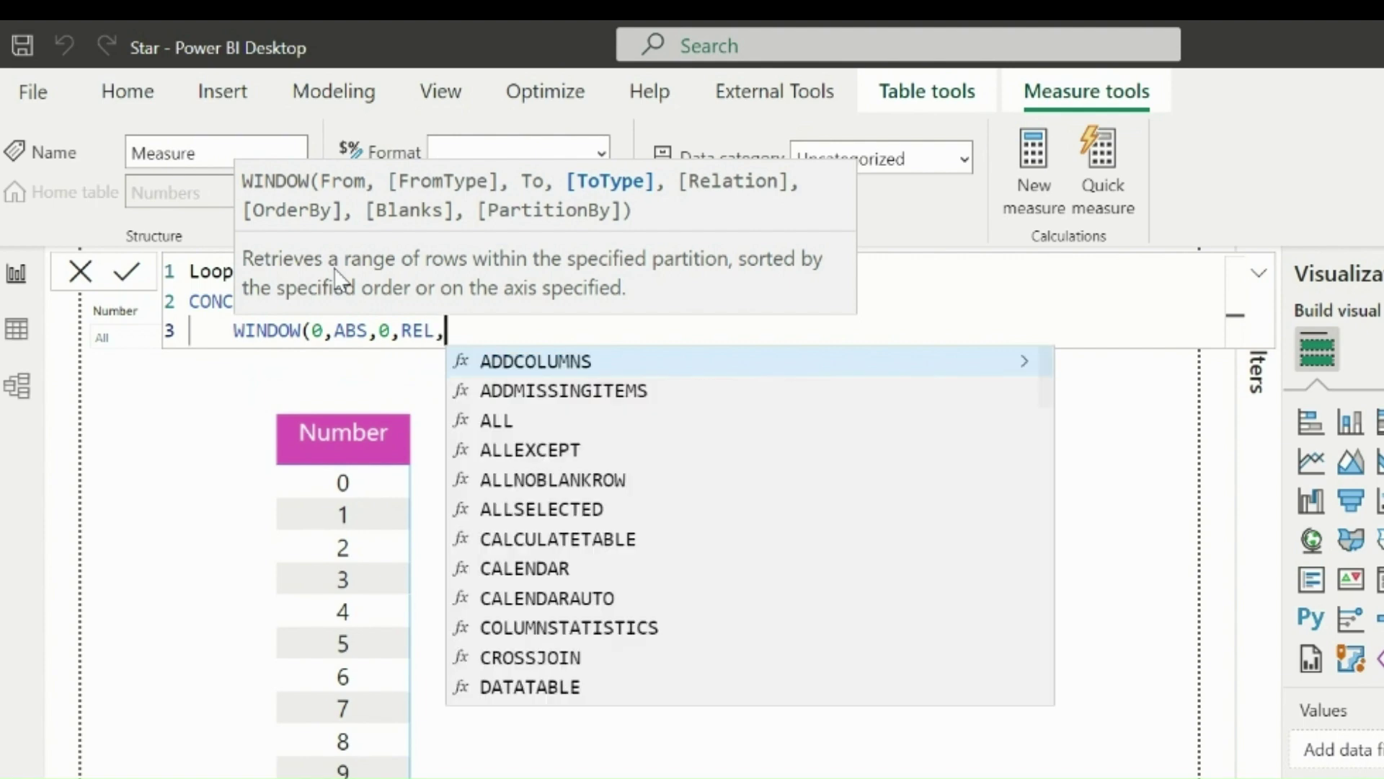
{"action": "type", "text": "all(nu"}
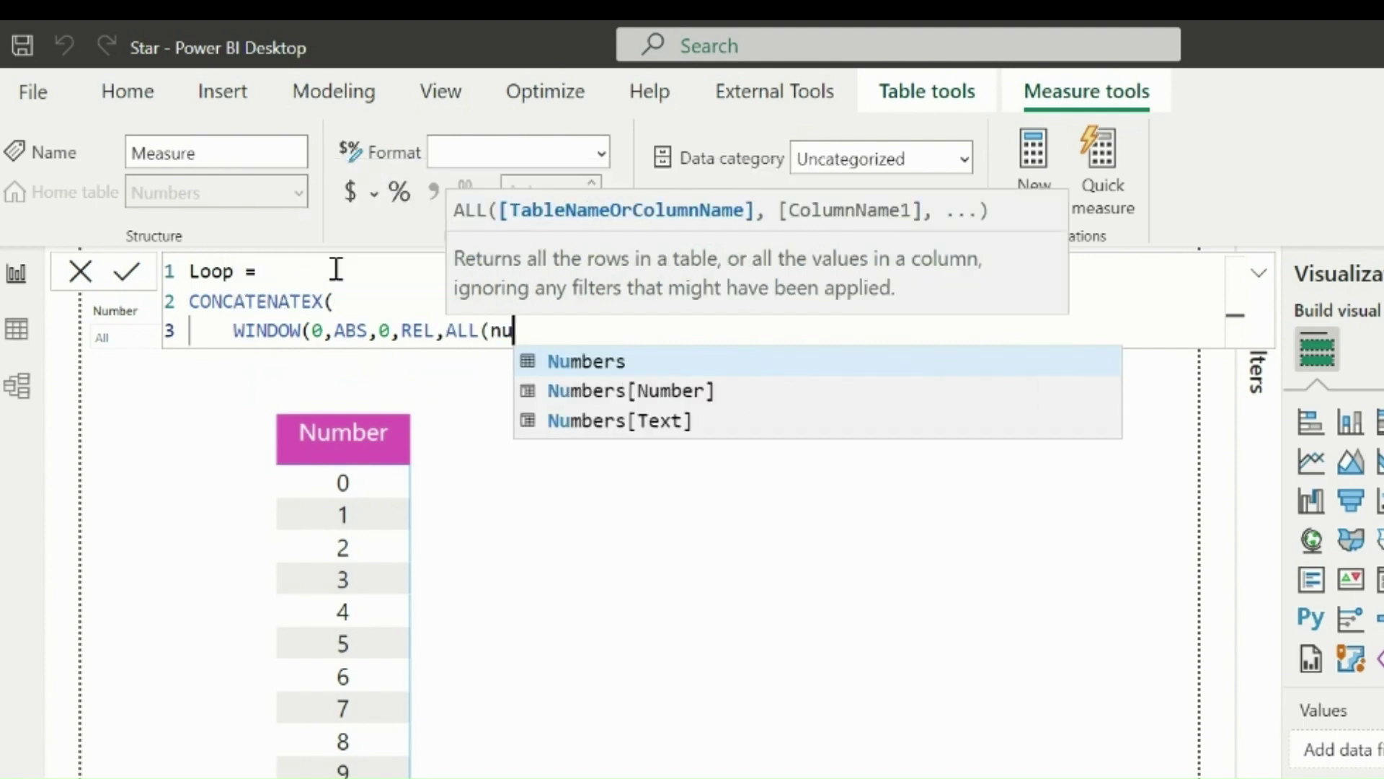
{"action": "key", "text": "Down"}
{"action": "key", "text": "Tab"}
{"action": "type", "text": ")),"}
Add CALCULATE(MAX(Numbers[Number])) as the expression argument and commit the Loop measure
{"action": "key", "text": "Return"}
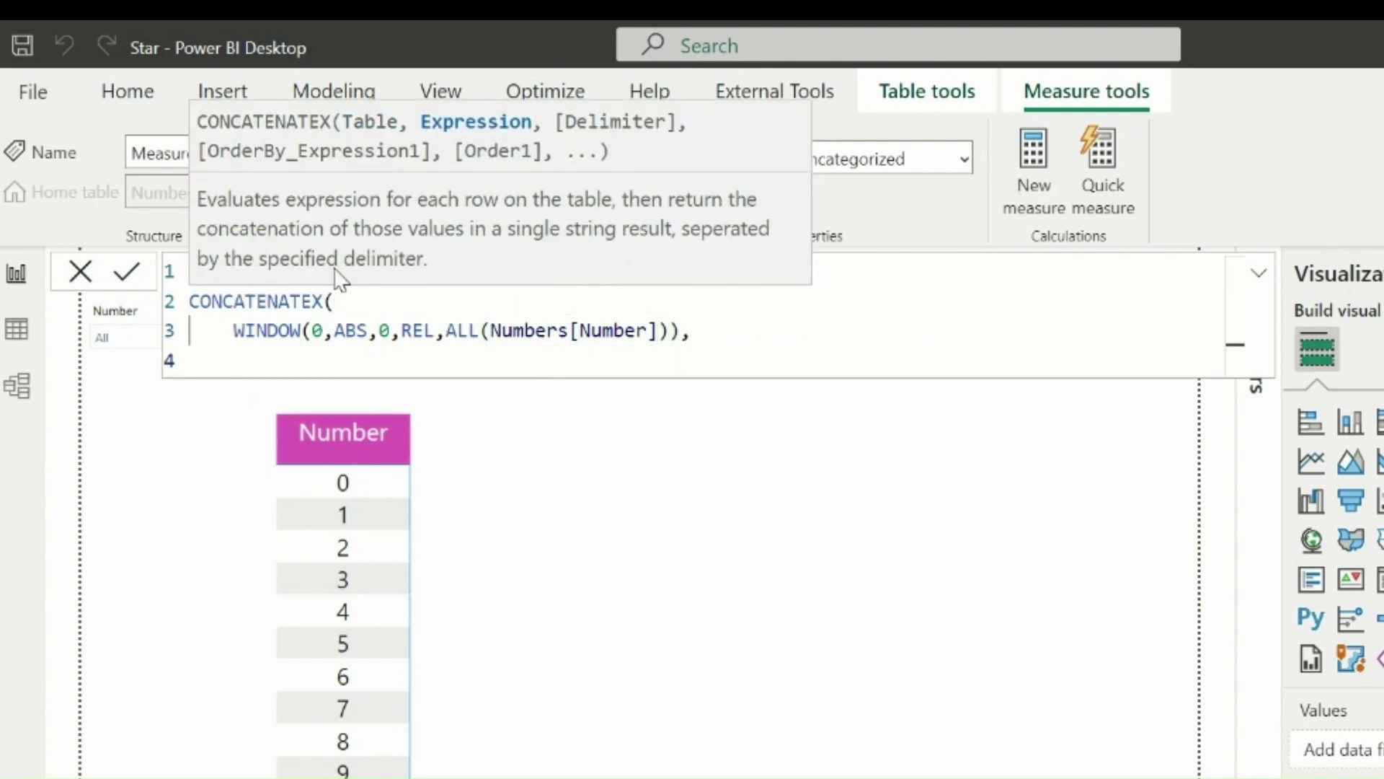
{"action": "type", "text": "calc"}
{"action": "key", "text": "Tab"}
{"action": "type", "text": "(max(nu"}
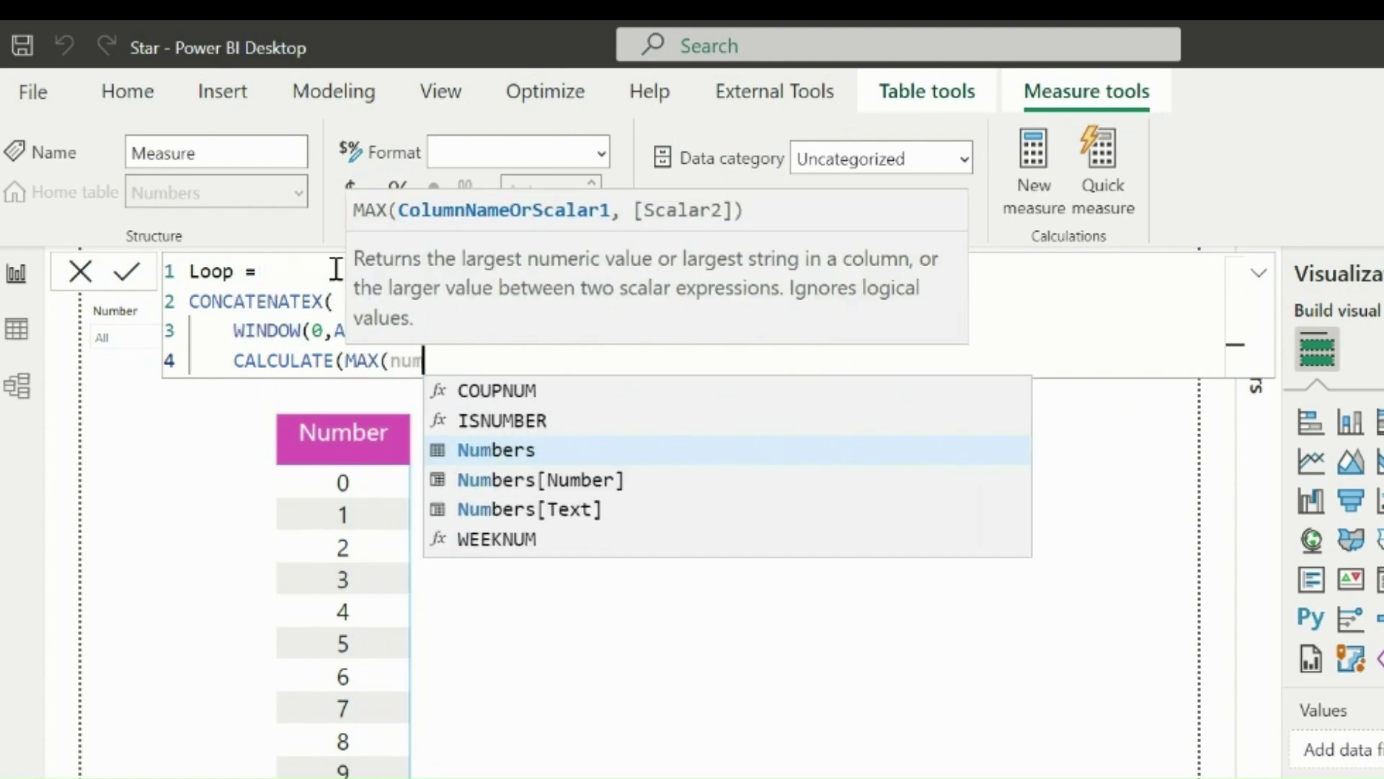
{"action": "key", "text": "Down"}
{"action": "key", "text": "Tab"}
{"action": "type", "text": "))"}
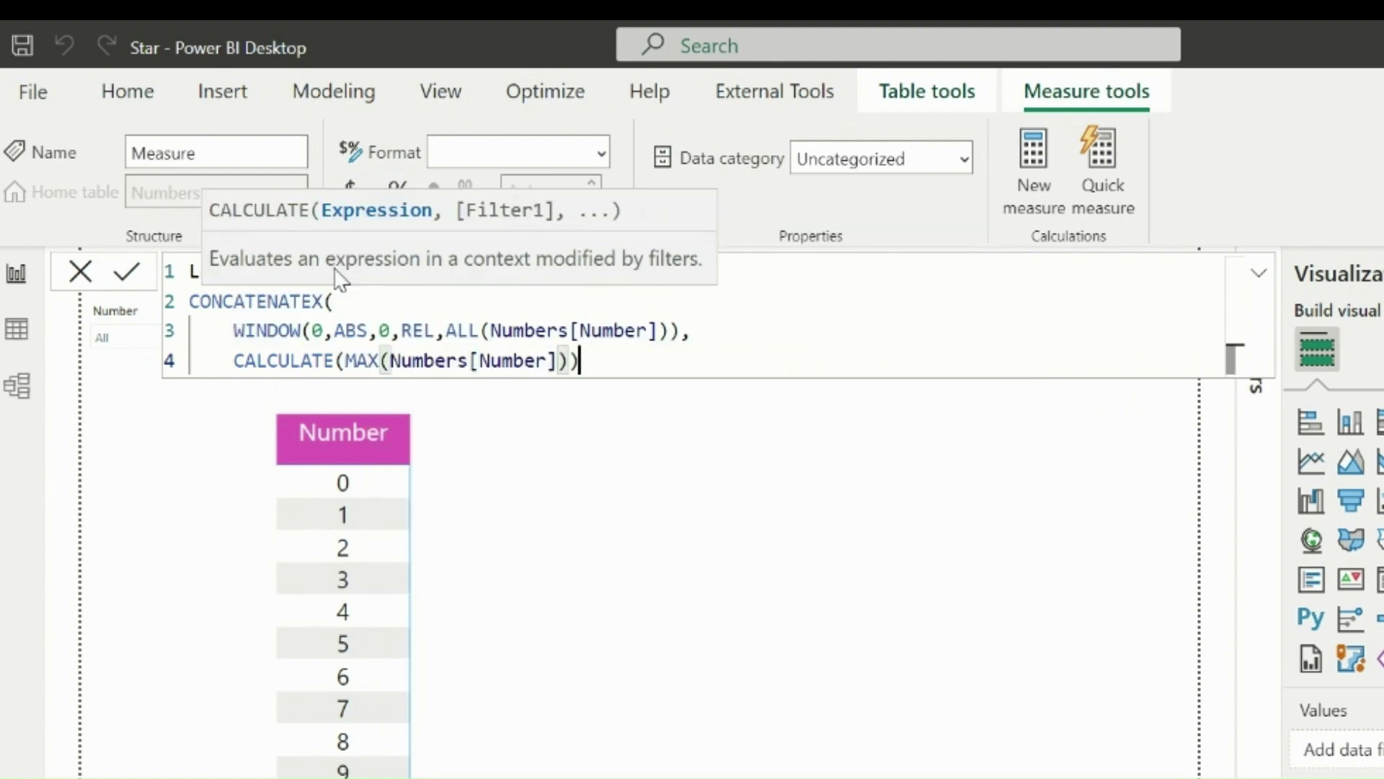
{"action": "key", "text": "shift+Return"}
{"action": "type", "text": ")"}
{"action": "key", "text": "Return"}
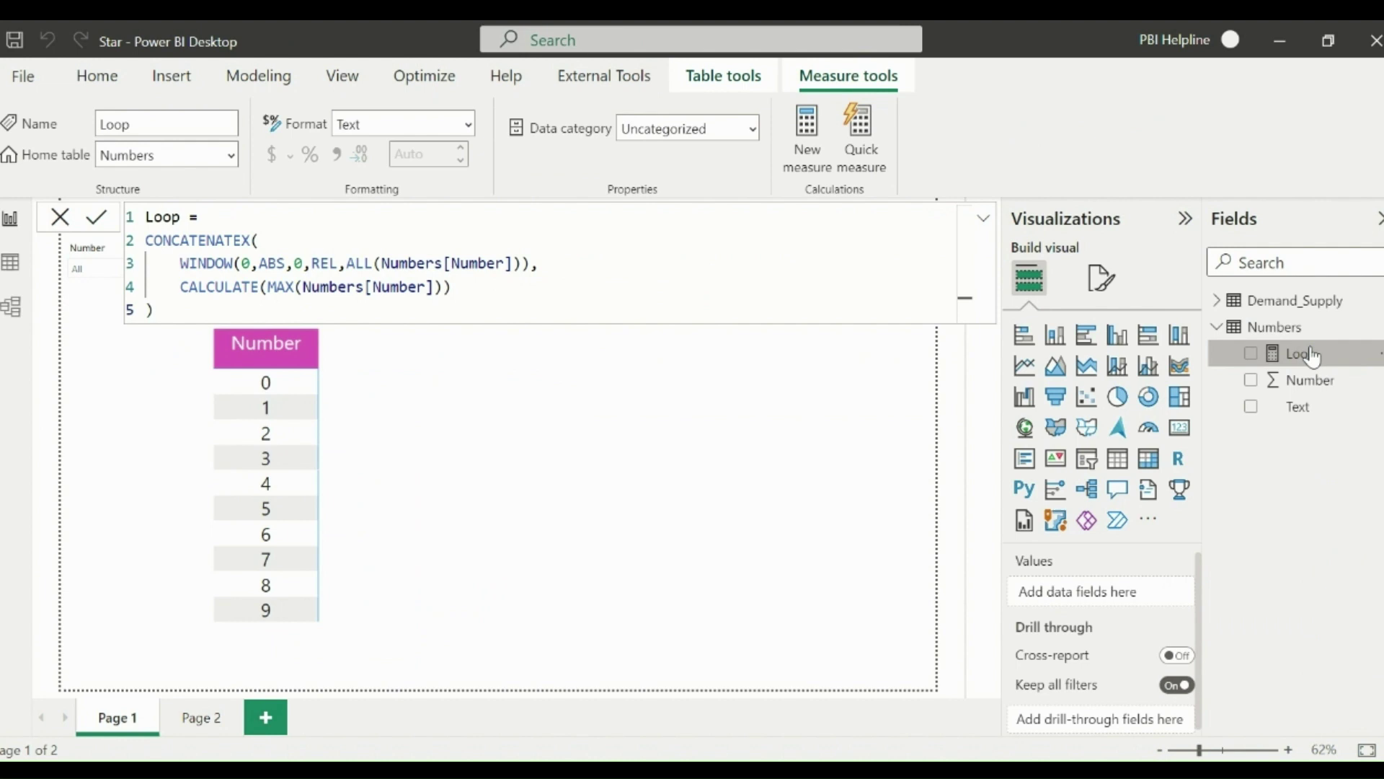
Add Loop to the table visual and change its line 4 expression to UNICHAR(9733)
{"action": "left_click_drag", "start_coordinate": [1306, 354], "coordinate": [546, 452]}
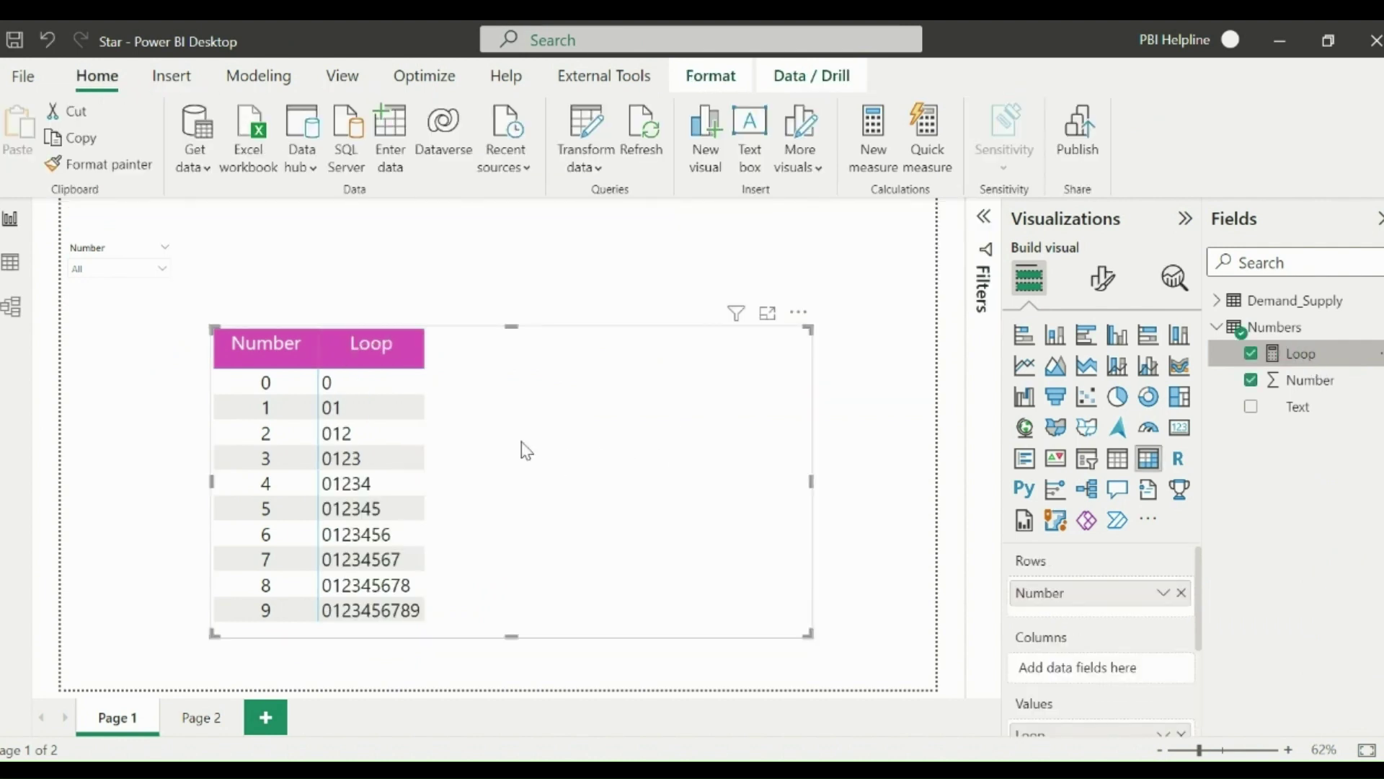
{"action": "left_click_drag", "start_coordinate": [424, 344], "coordinate": [504, 346]}
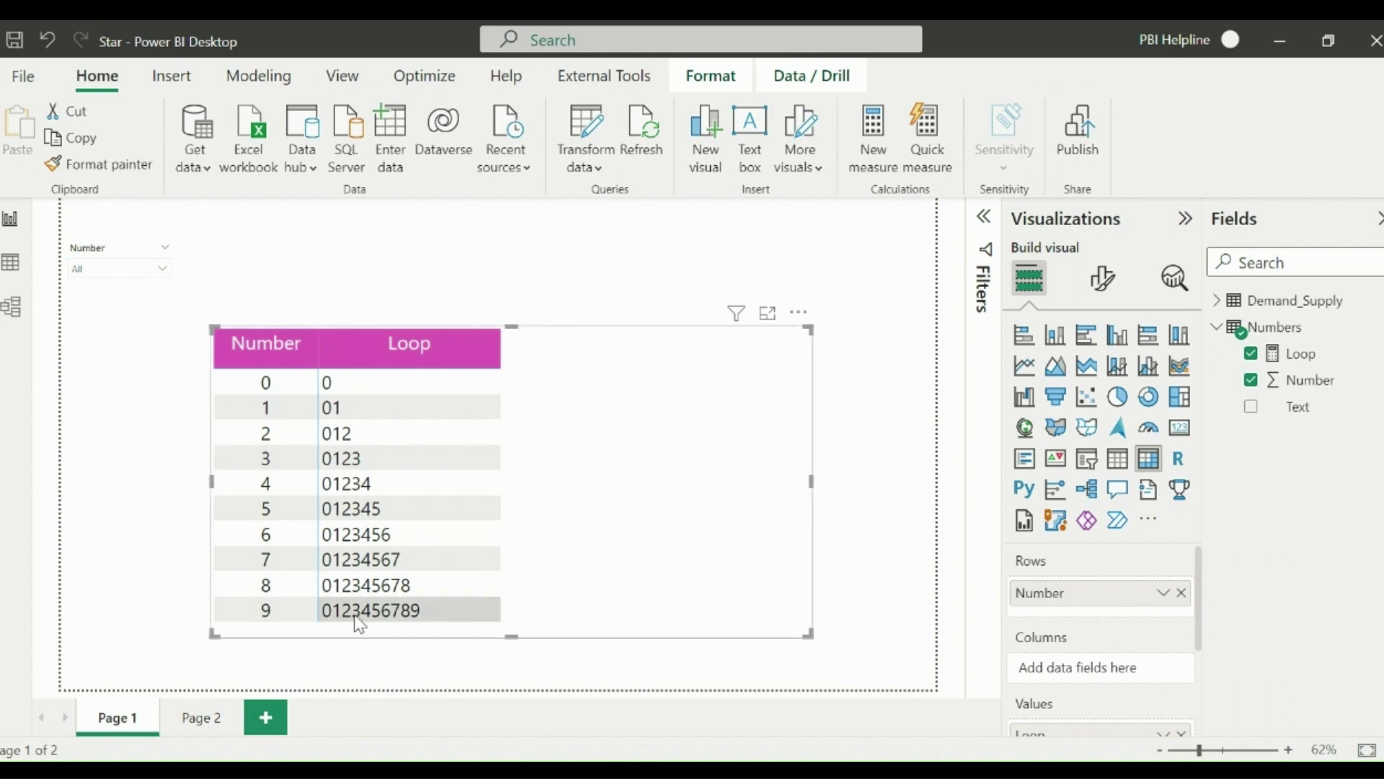
{"action": "left_click", "coordinate": [1301, 353]}
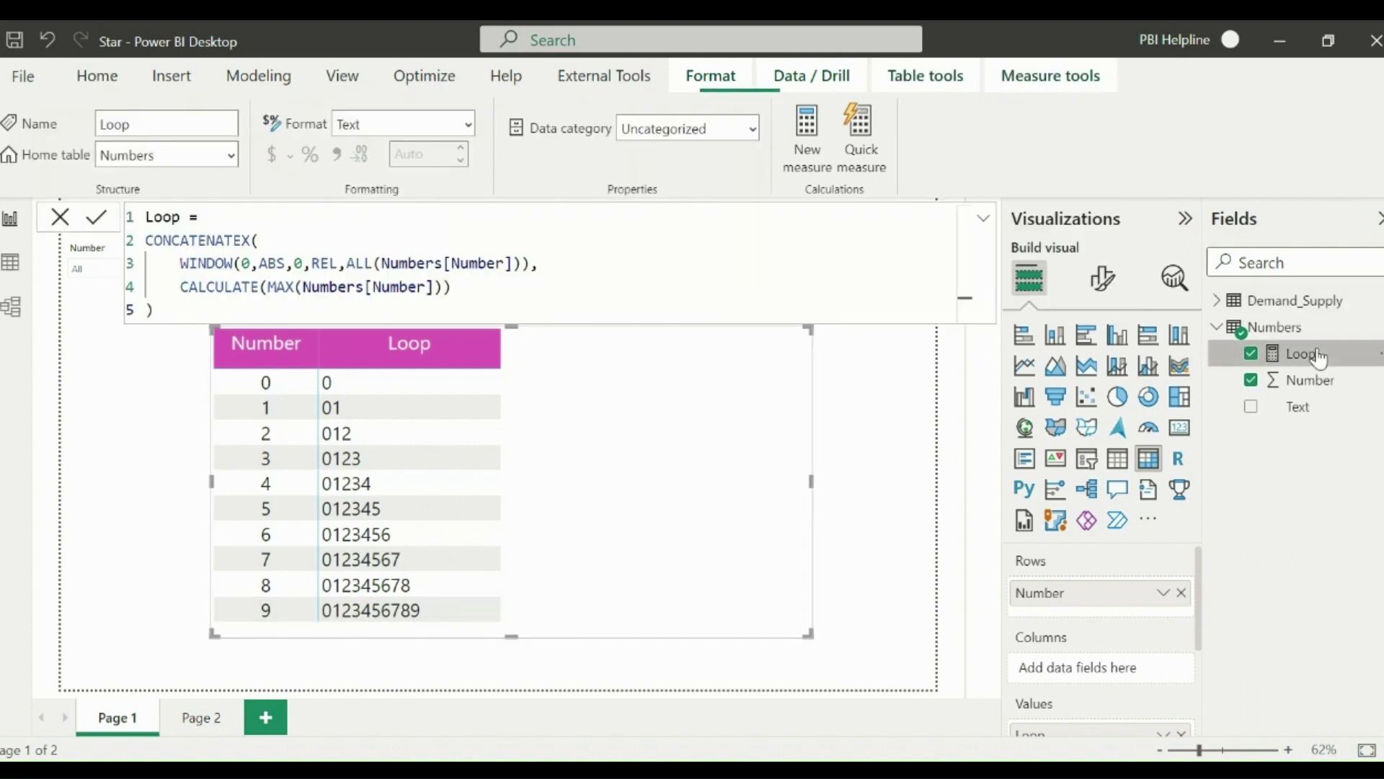
{"action": "left_click", "coordinate": [455, 287]}
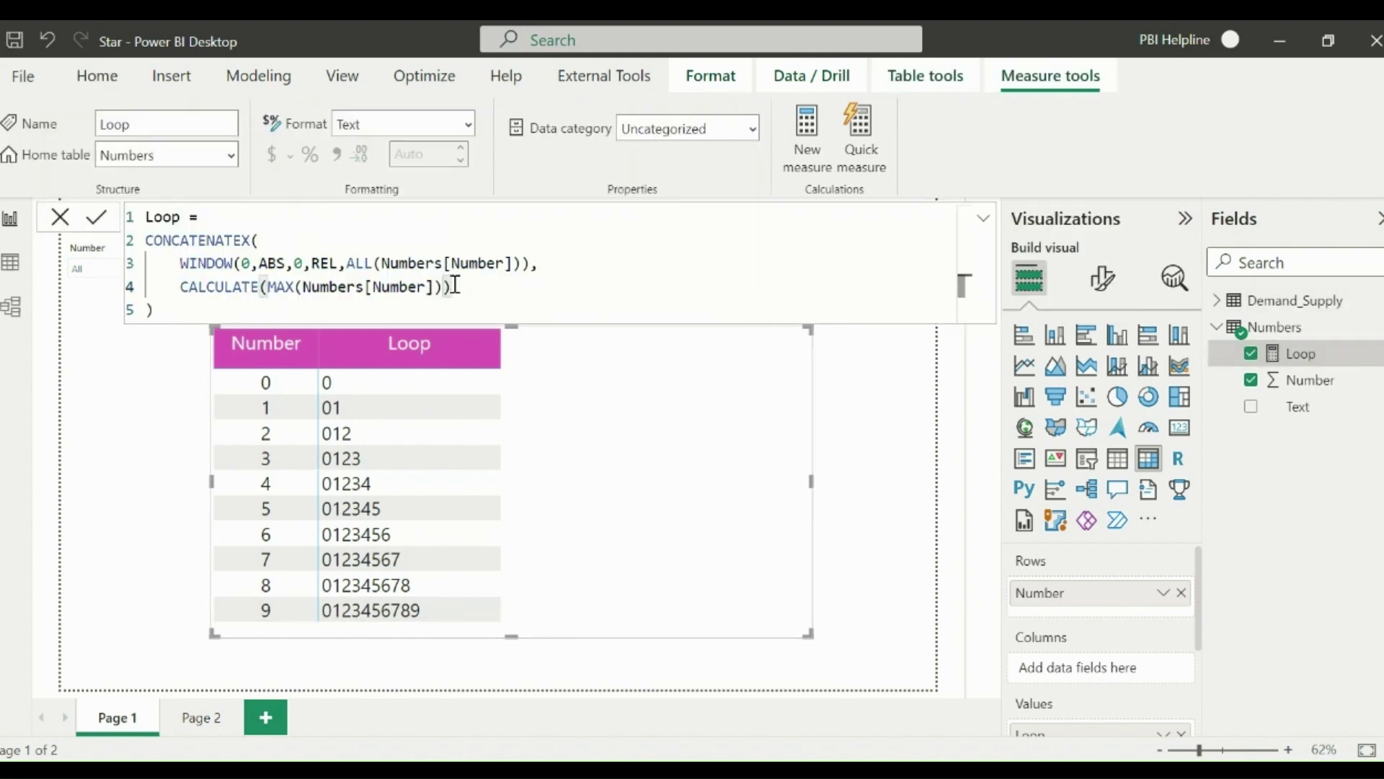
{"action": "left_click_drag", "start_coordinate": [455, 287], "coordinate": [180, 286]}
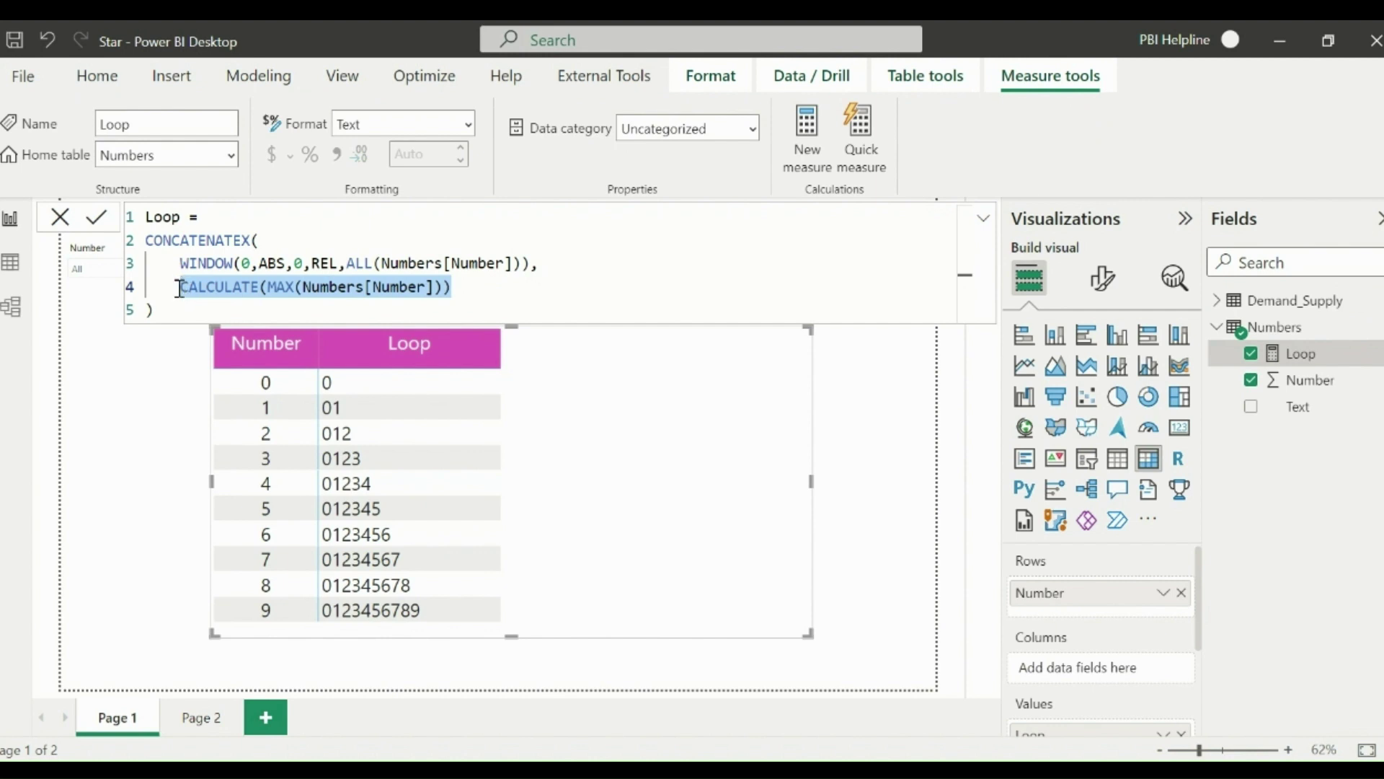
{"action": "type", "text": "UNICHAR(9733)"}
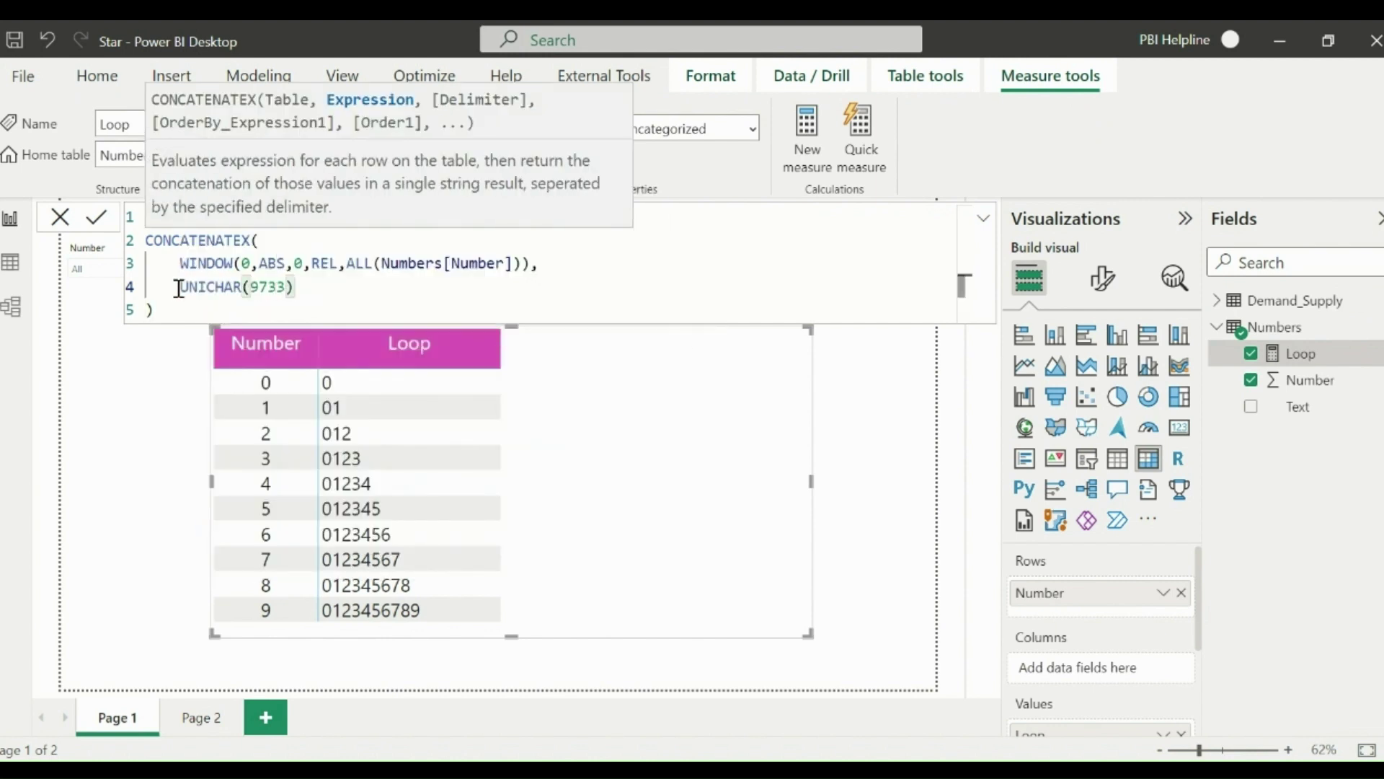
{"action": "left_click", "coordinate": [96, 216]}
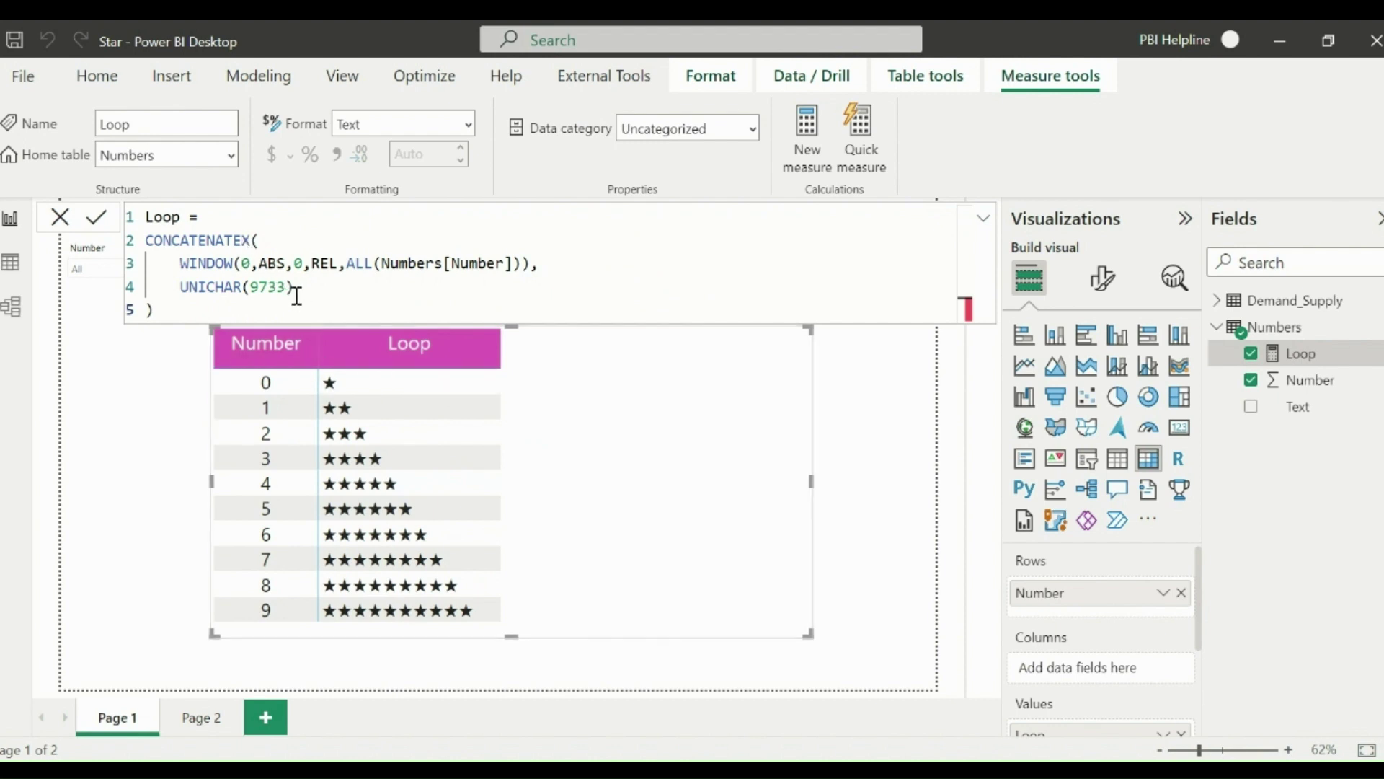
Restore line 4 of Loop to CALCULATE(MAX(Numbers[Number]))
{"action": "left_click_drag", "start_coordinate": [295, 288], "coordinate": [180, 290]}
{"action": "type", "text": "CALC"}
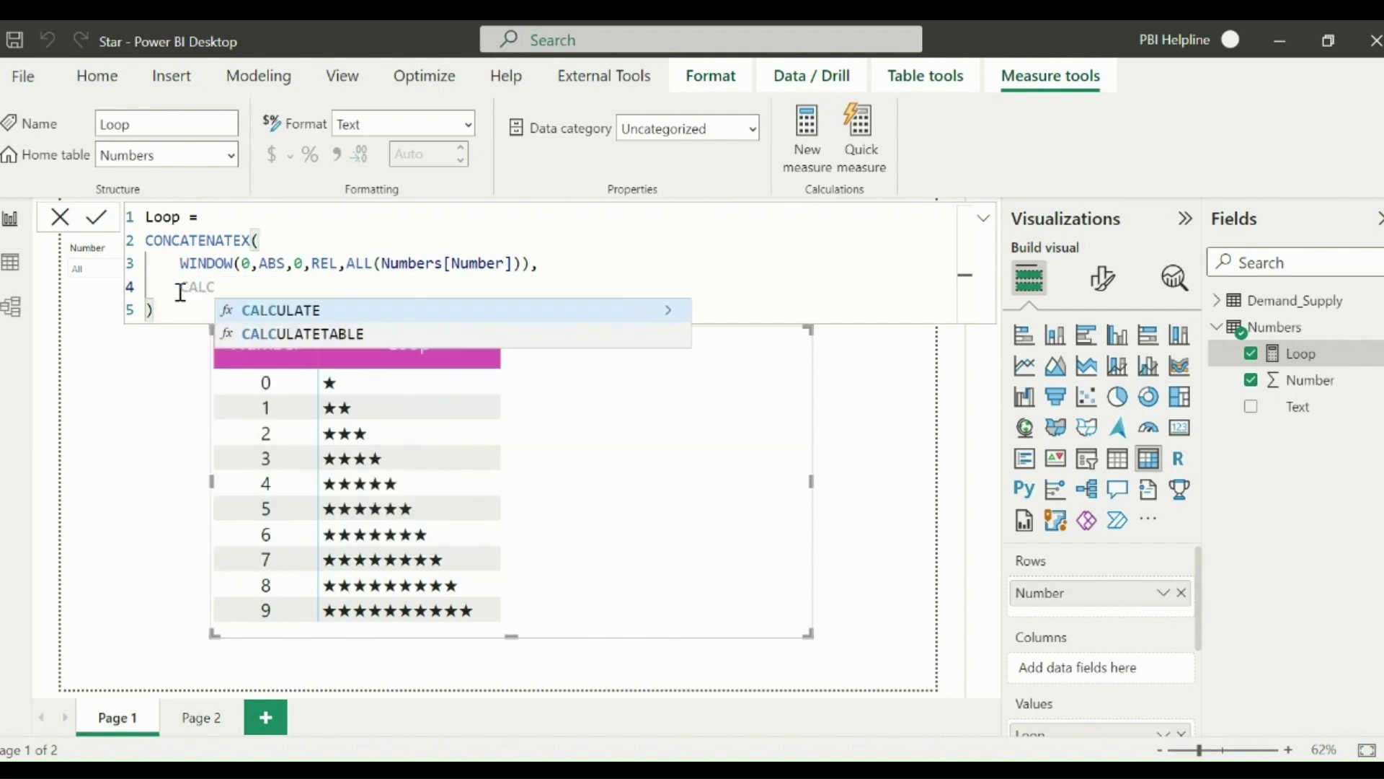
{"action": "key", "text": "Tab"}
{"action": "type", "text": "MAX("}
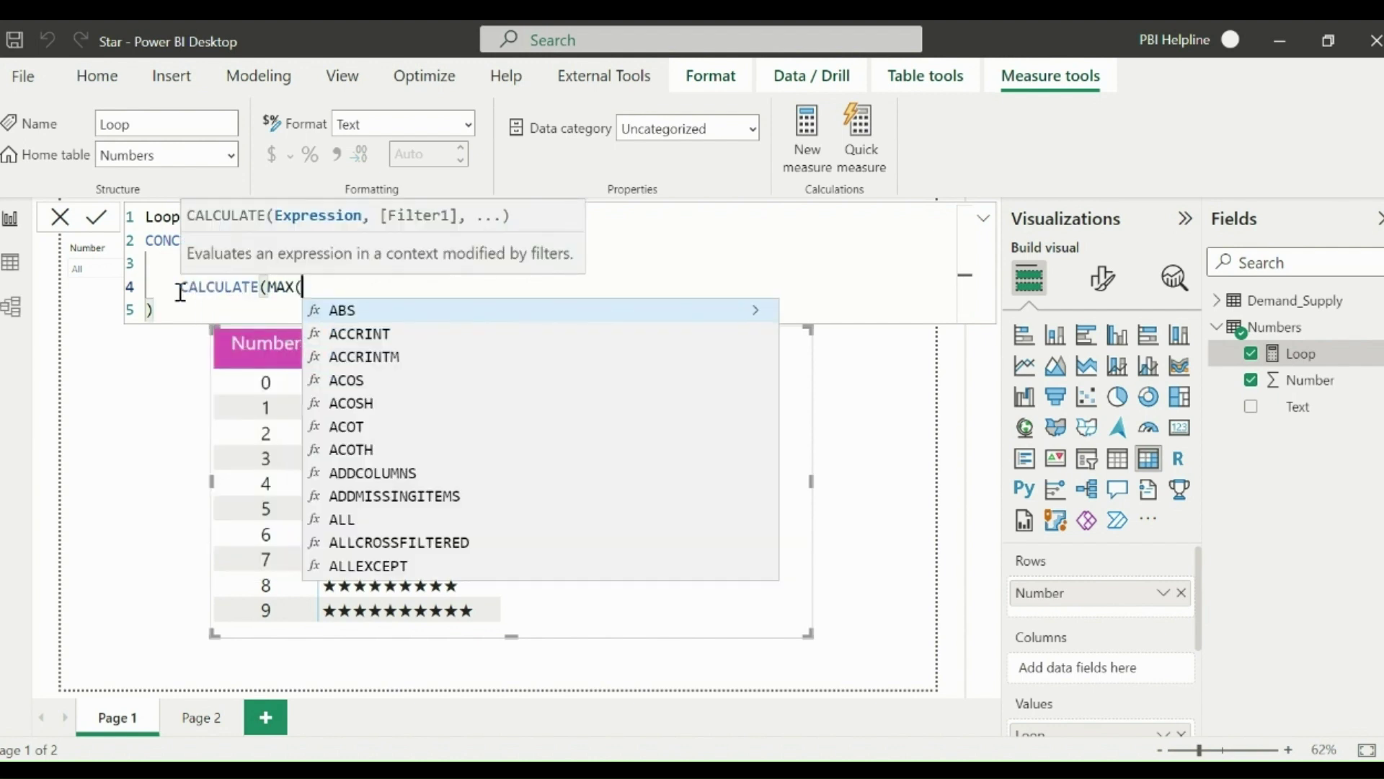
{"action": "type", "text": "NUM"}
{"action": "key", "text": "Down"}
{"action": "key", "text": "Tab"}
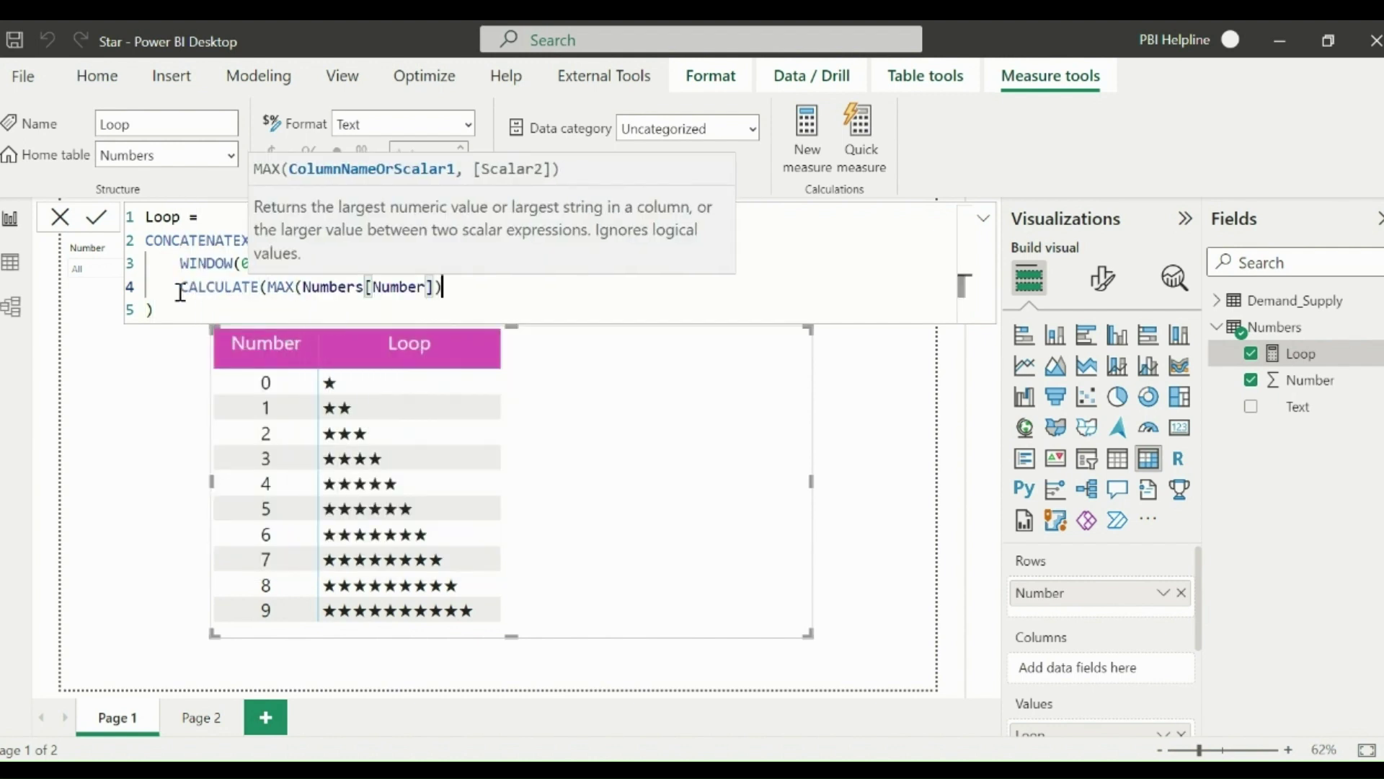
{"action": "type", "text": "))"}
Replace CONCATENATEX with SUMX and commit, so Loop shows running totals
{"action": "left_click_drag", "start_coordinate": [242, 240], "coordinate": [148, 241]}
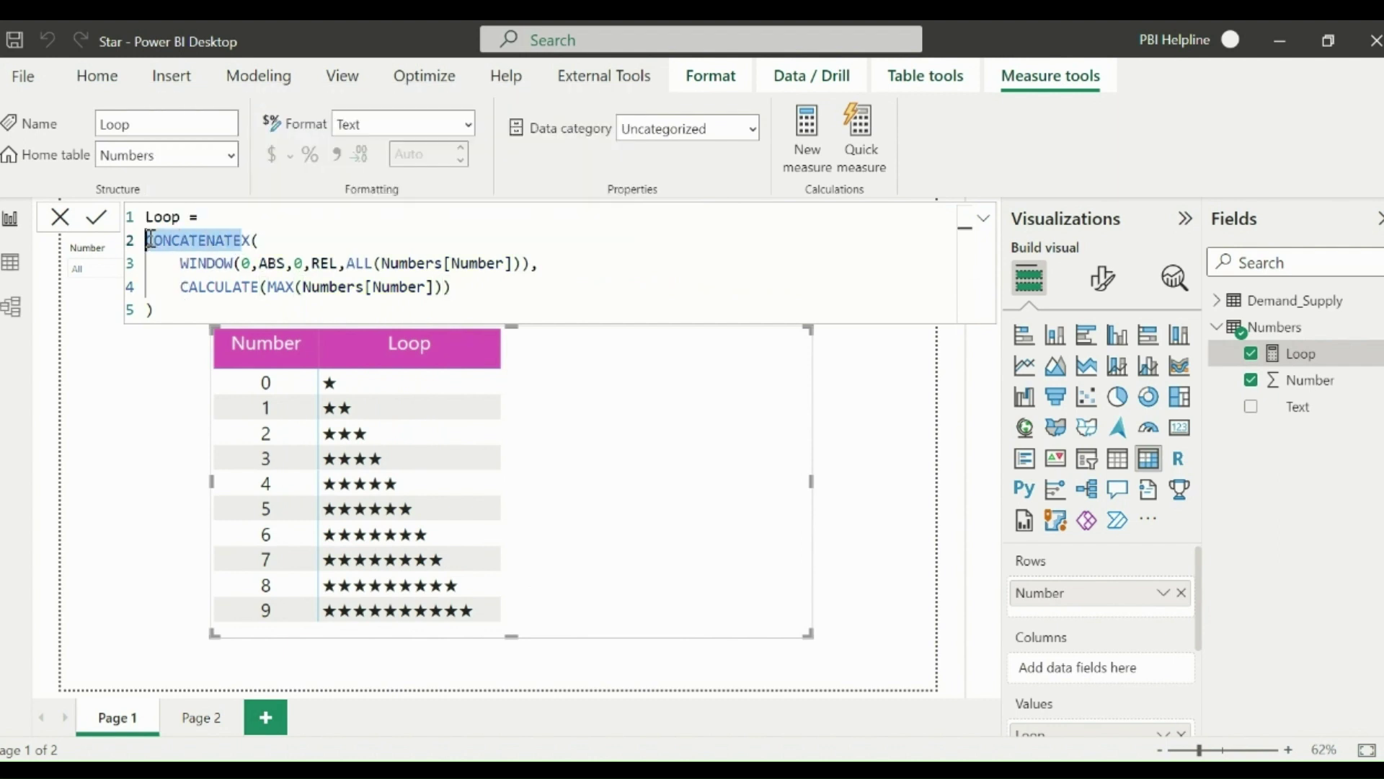
{"action": "type", "text": "SI"}
{"action": "key", "text": "BackSpace"}
{"action": "type", "text": "UM"}
{"action": "key", "text": "Down"}
{"action": "key", "text": "Down"}
{"action": "key", "text": "Escape"}
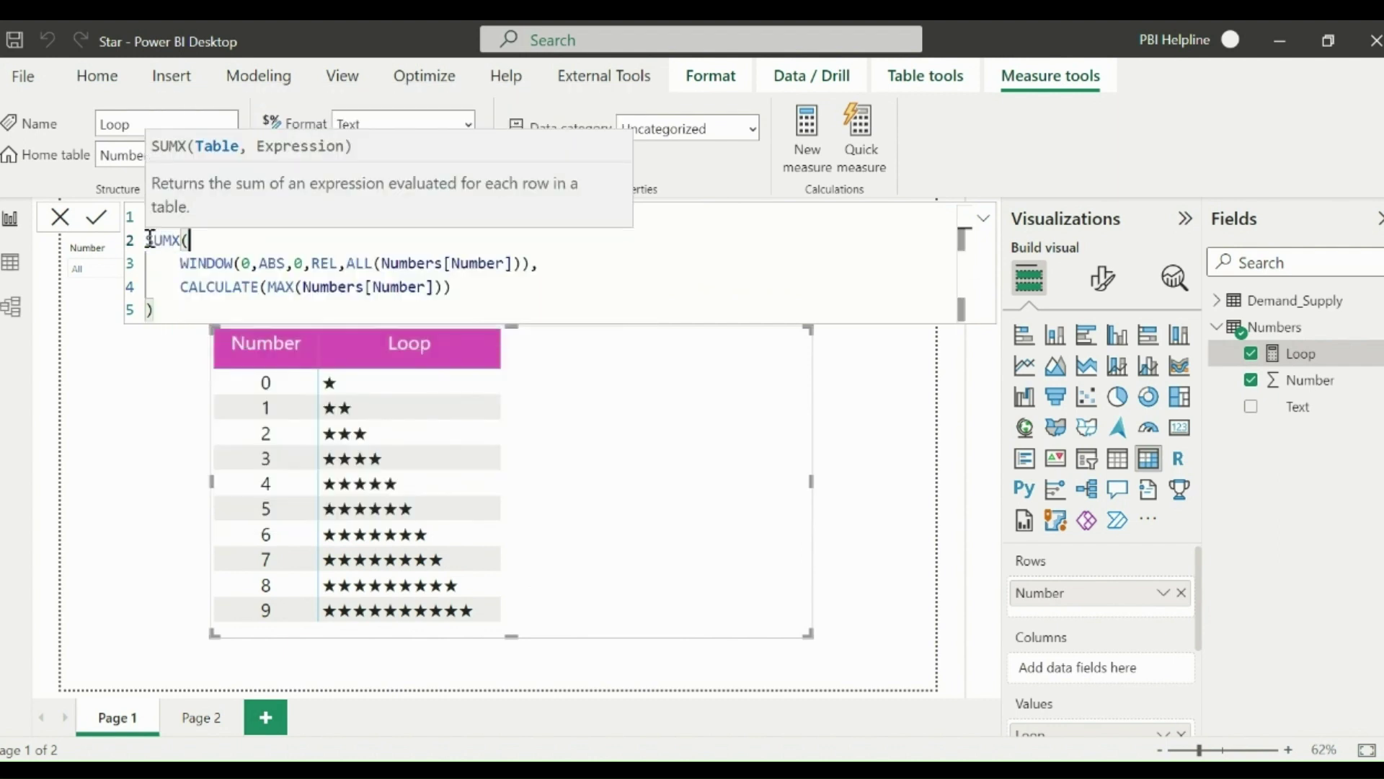
{"action": "left_click", "coordinate": [96, 217]}
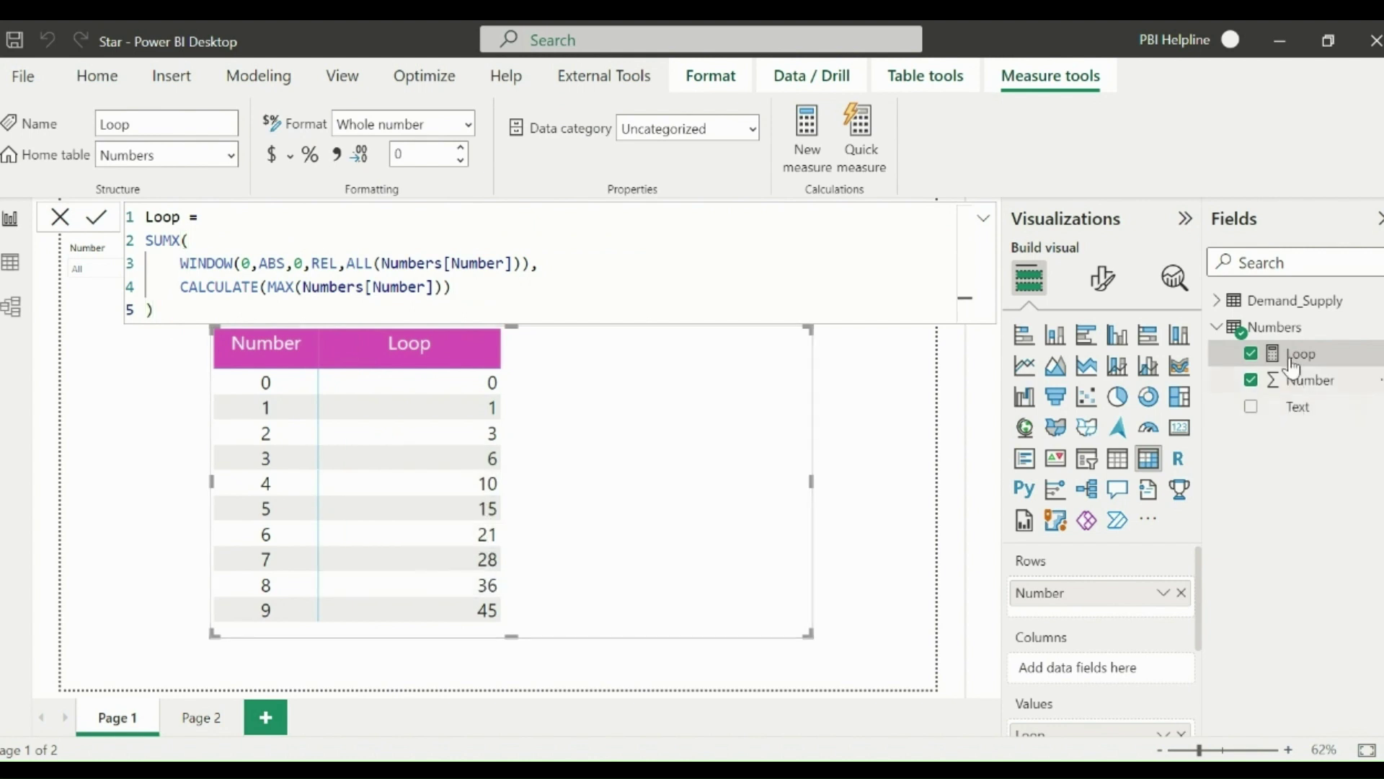
{"action": "left_click", "coordinate": [1275, 326]}
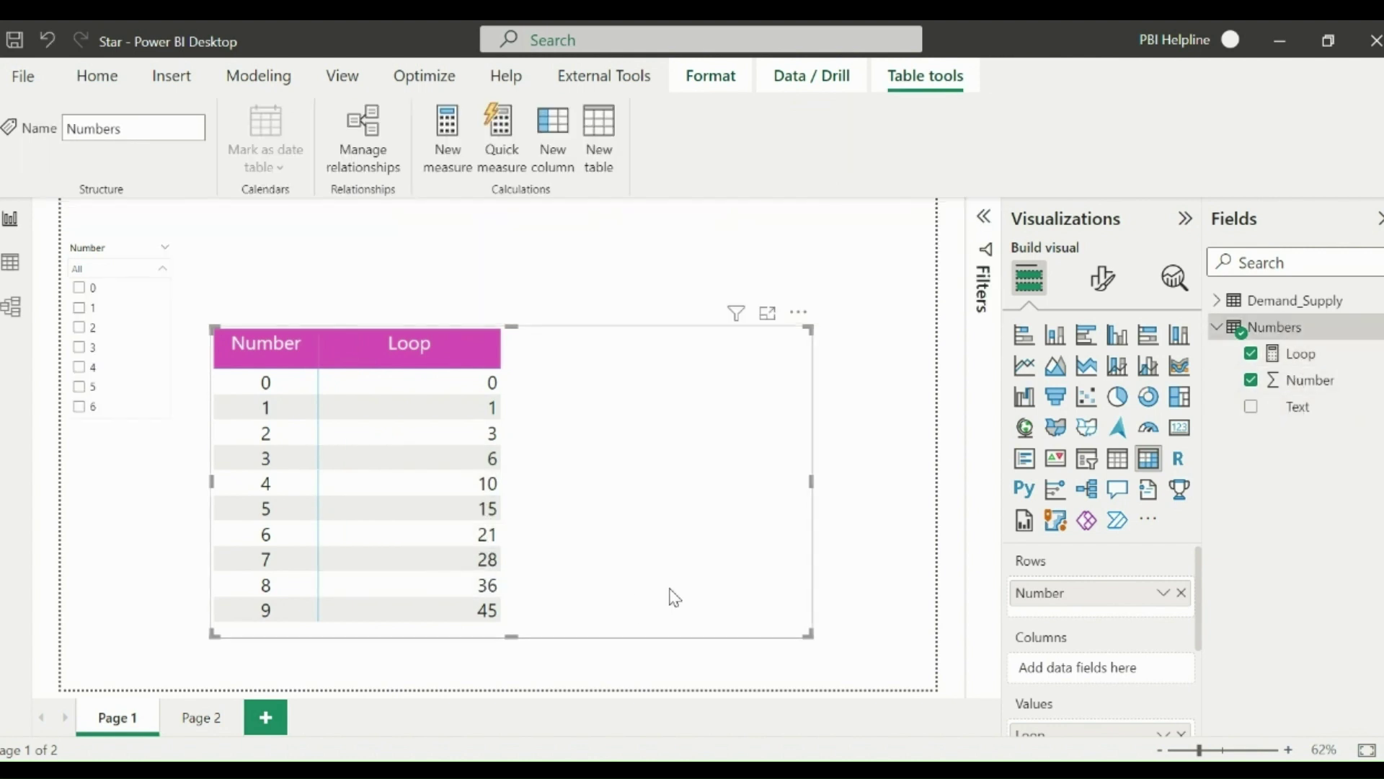
Go to Page 2 and bring up the Demand_Supply table's context menu
{"action": "left_click", "coordinate": [195, 718]}
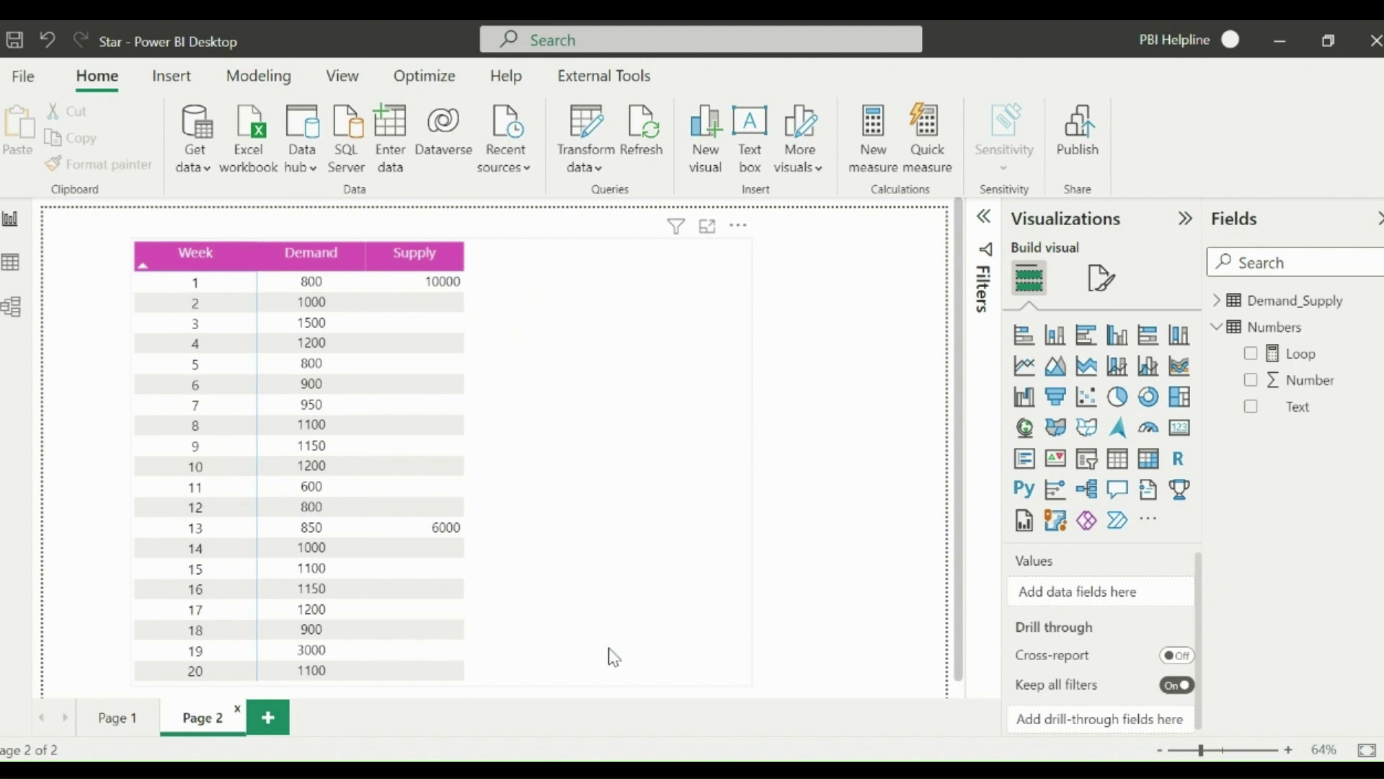
{"action": "right_click", "coordinate": [1283, 304]}
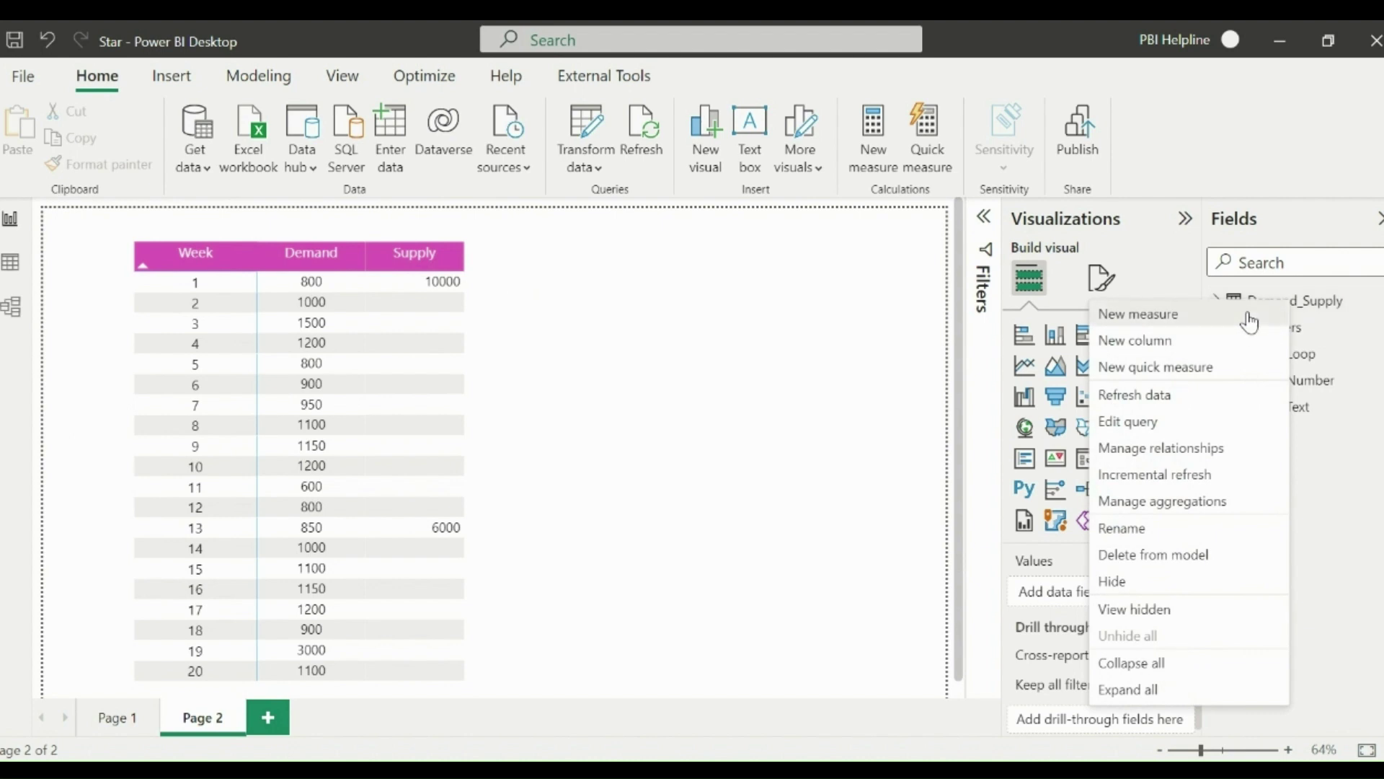
Start a Total Demand measure with CALCULATE(SUM(Demand_Supply[Demand]), ...)
{"action": "left_click", "coordinate": [1249, 316]}
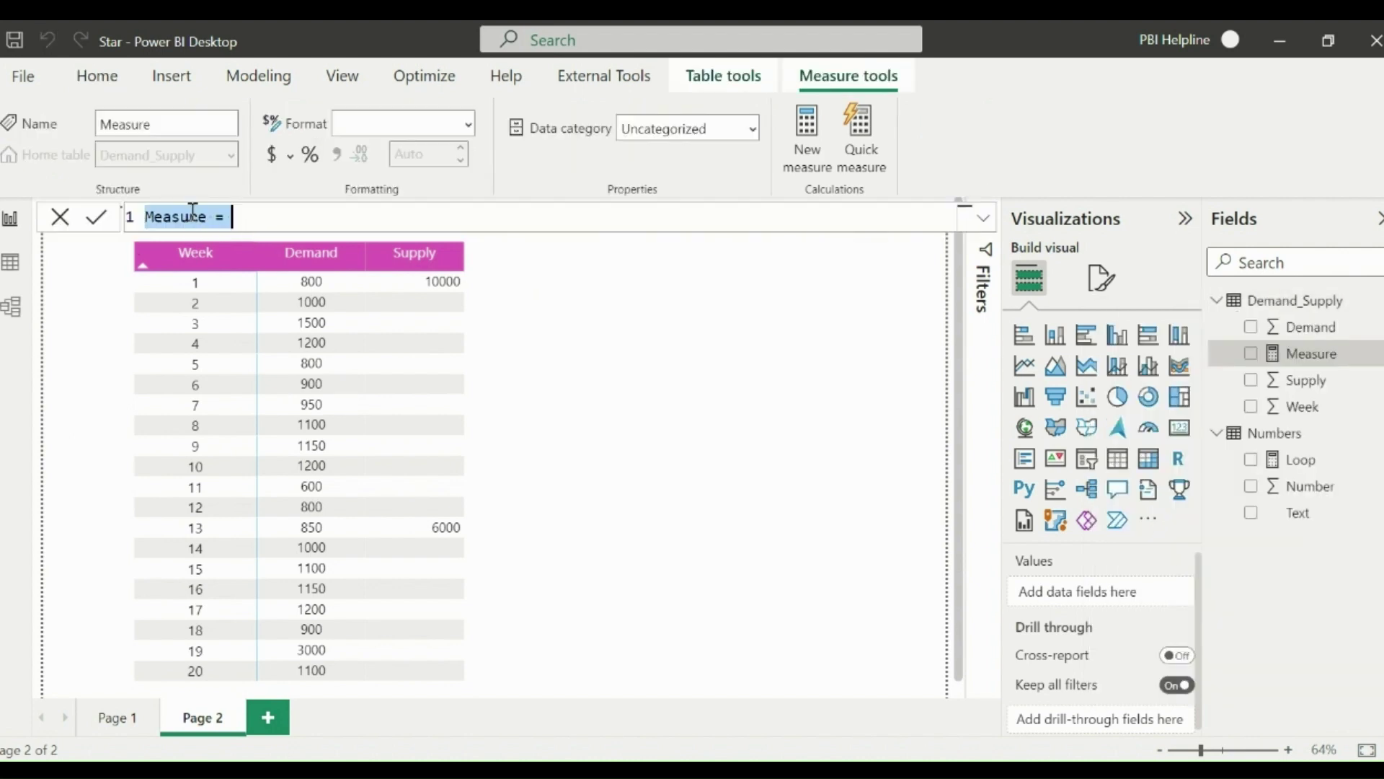
{"action": "double_click", "coordinate": [192, 210]}
{"action": "type", "text": "Total Demand"}
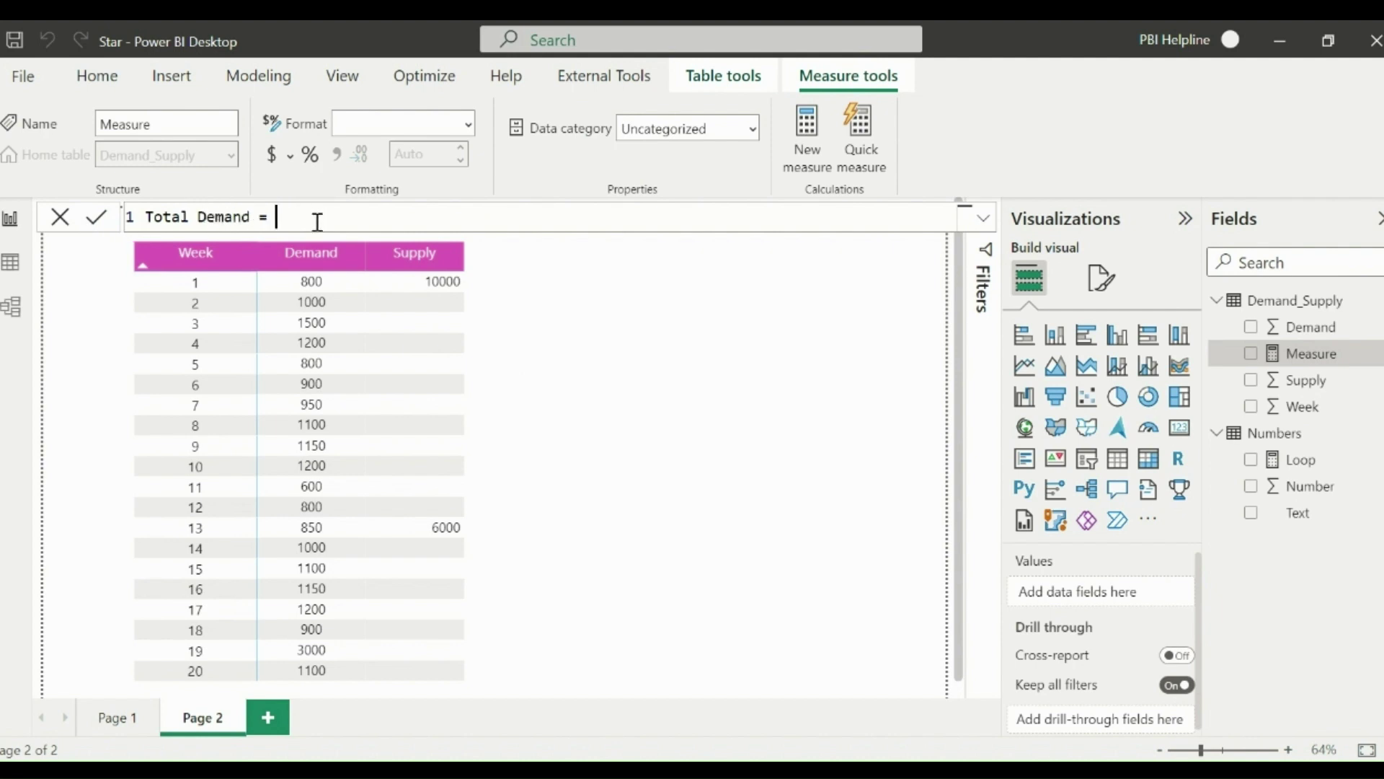
{"action": "key", "text": "shift+Return"}
{"action": "type", "text": "calc"}
{"action": "key", "text": "Tab"}
{"action": "key", "text": "shift+Return"}
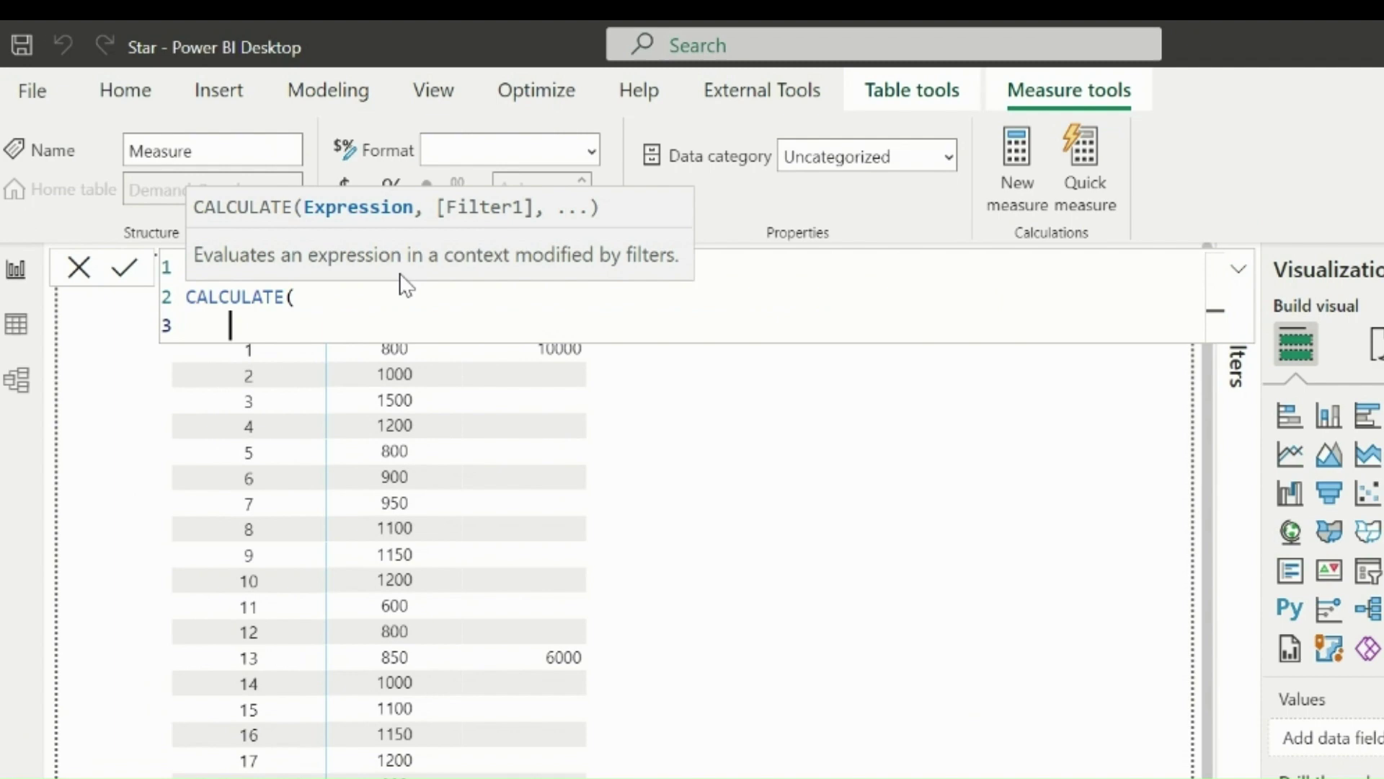
{"action": "type", "text": "sum"}
{"action": "key", "text": "Tab"}
{"action": "type", "text": "deman"}
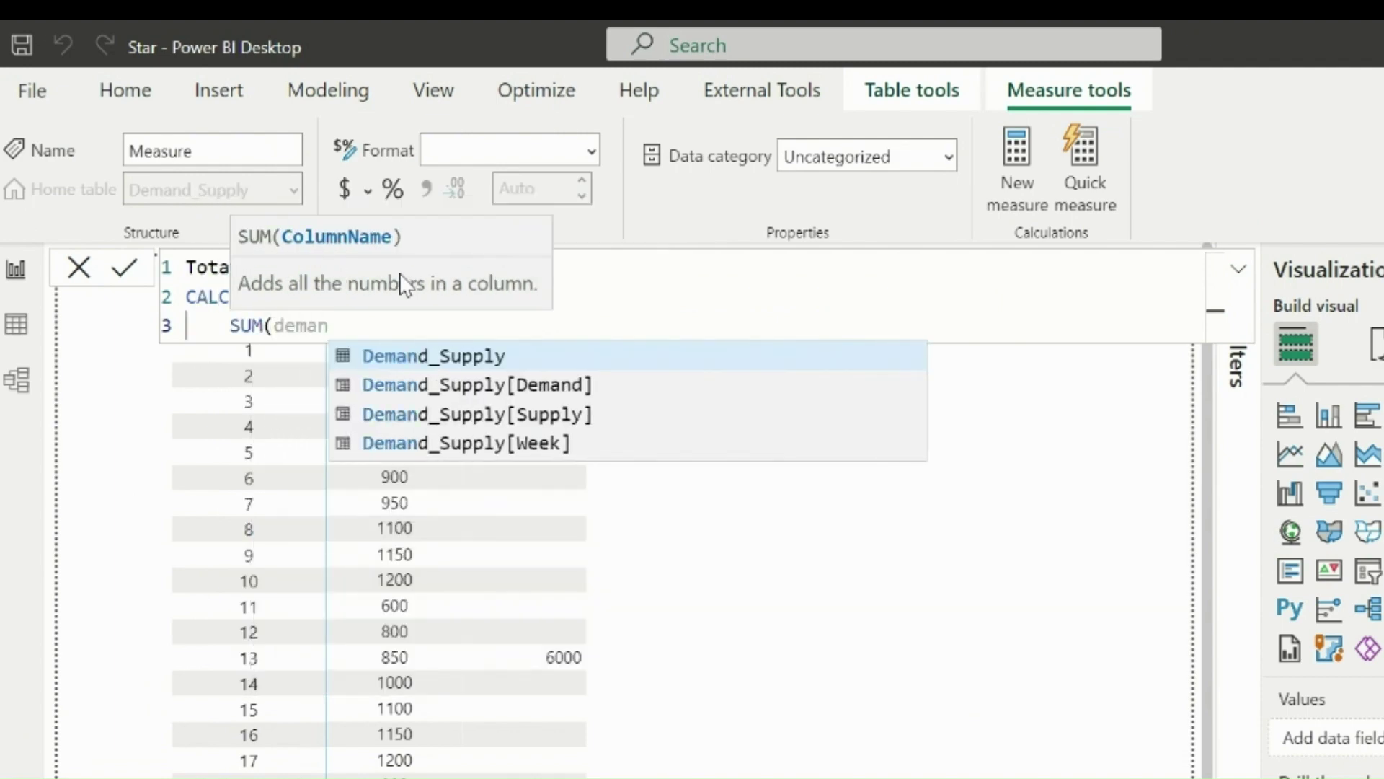
{"action": "key", "text": "Down"}
{"action": "key", "text": "Tab"}
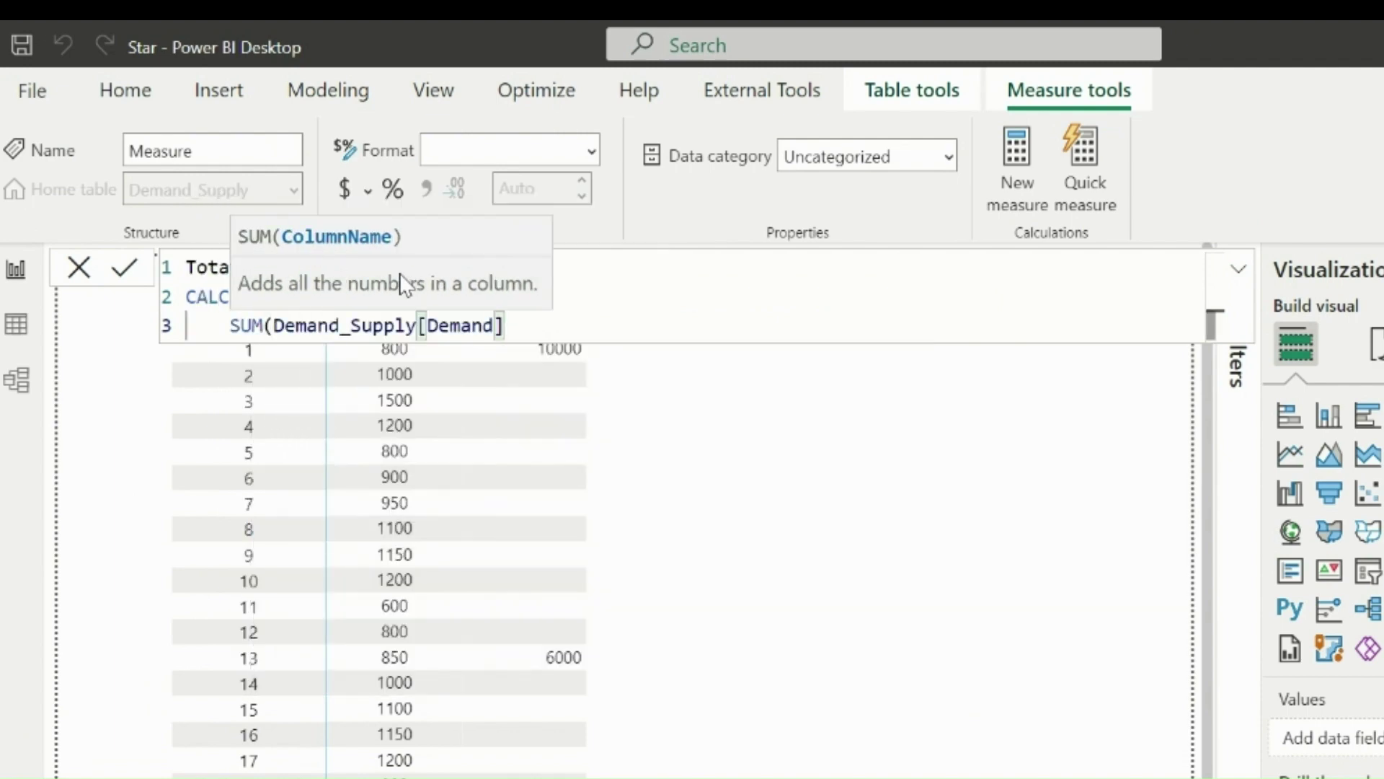
{"action": "type", "text": "),"}
Add the filter WINDOW(0,ABS,0,REL,ALLSELECTED(Demand_Supply[Week])) and close the calls
{"action": "key", "text": "shift+Return"}
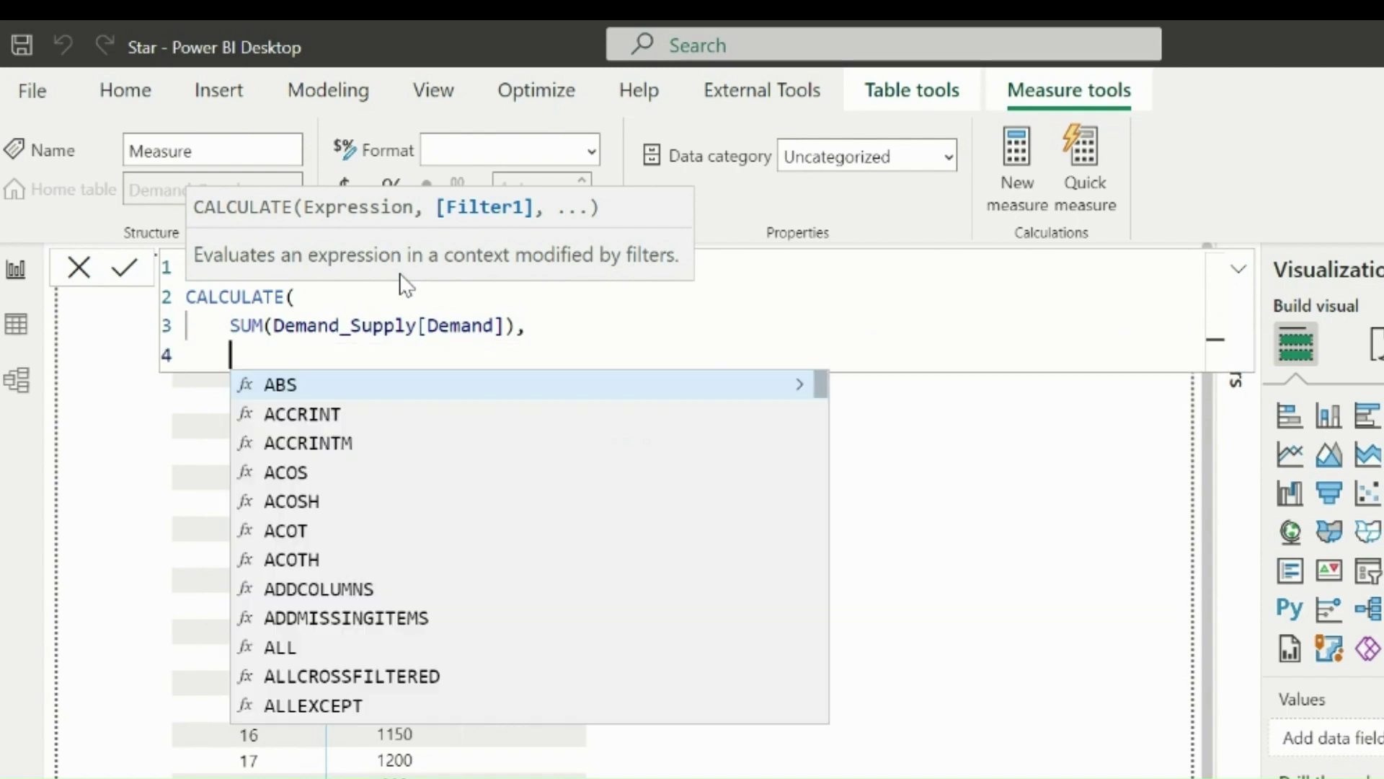
{"action": "type", "text": "win"}
{"action": "key", "text": "Tab"}
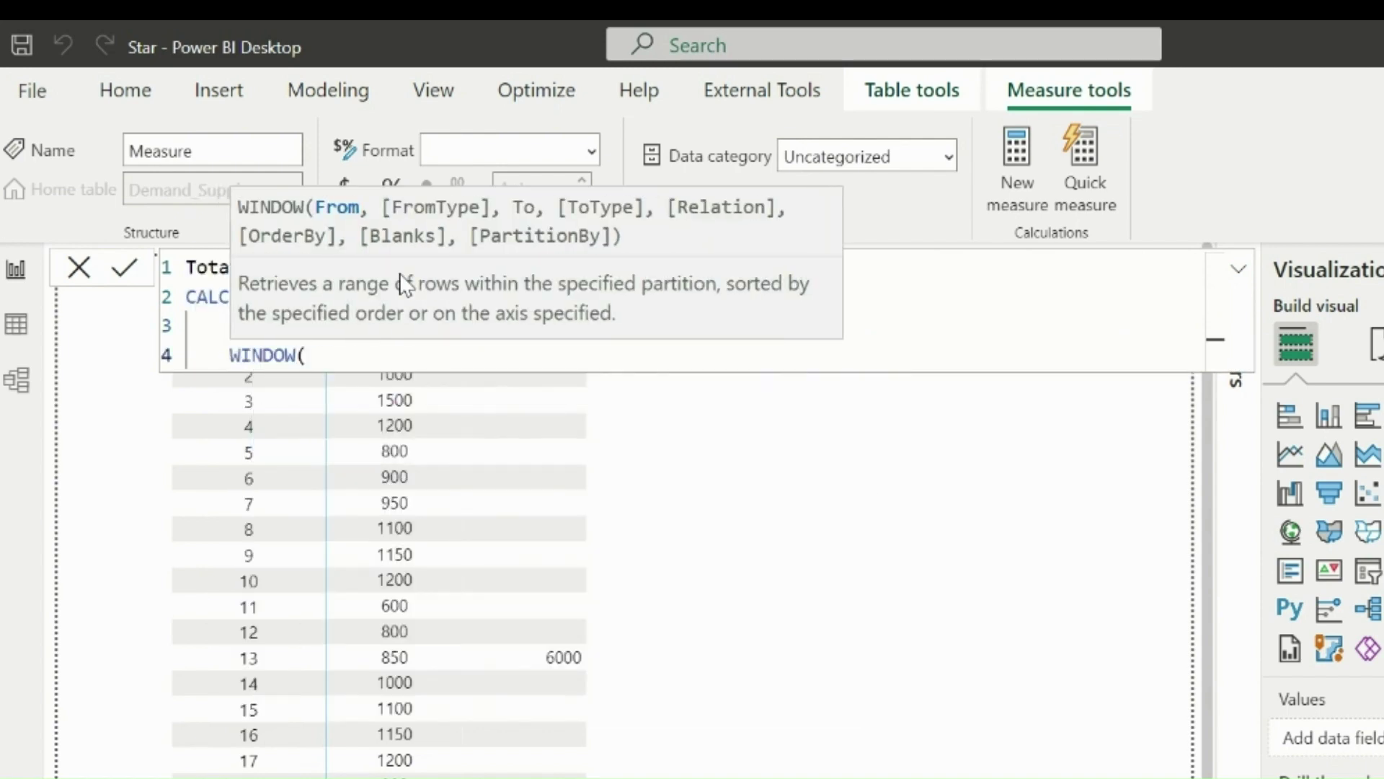
{"action": "type", "text": "0,ABS"}
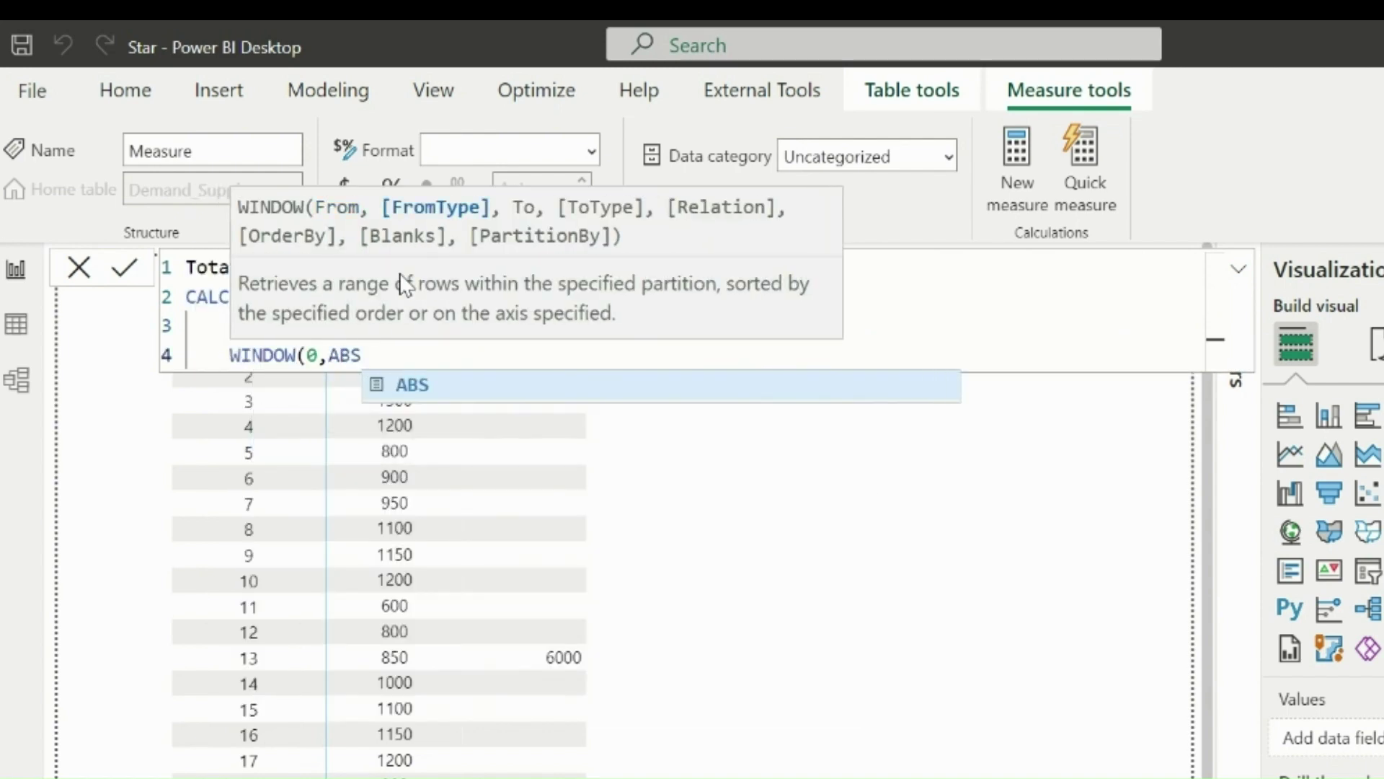
{"action": "type", "text": ",0,"}
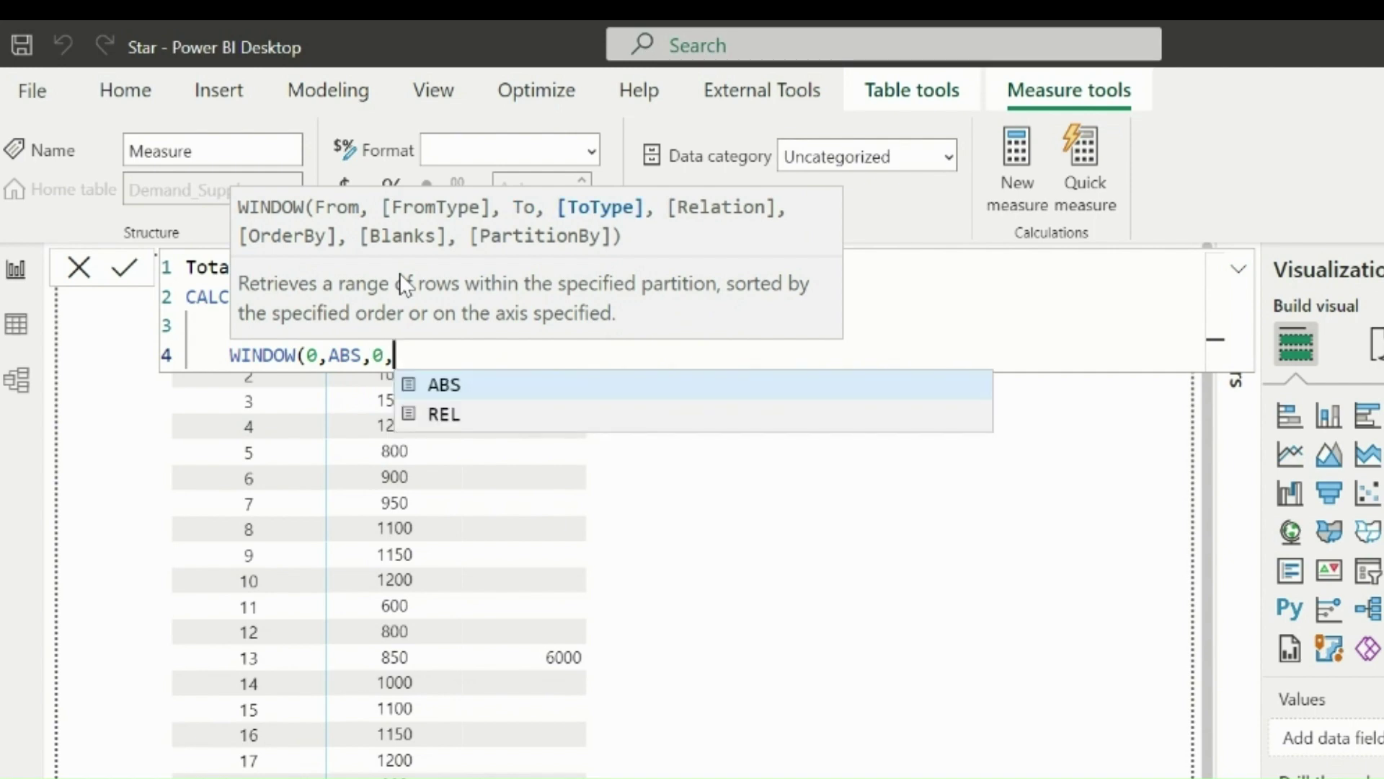
{"action": "type", "text": "REL,ALLSELECTED("}
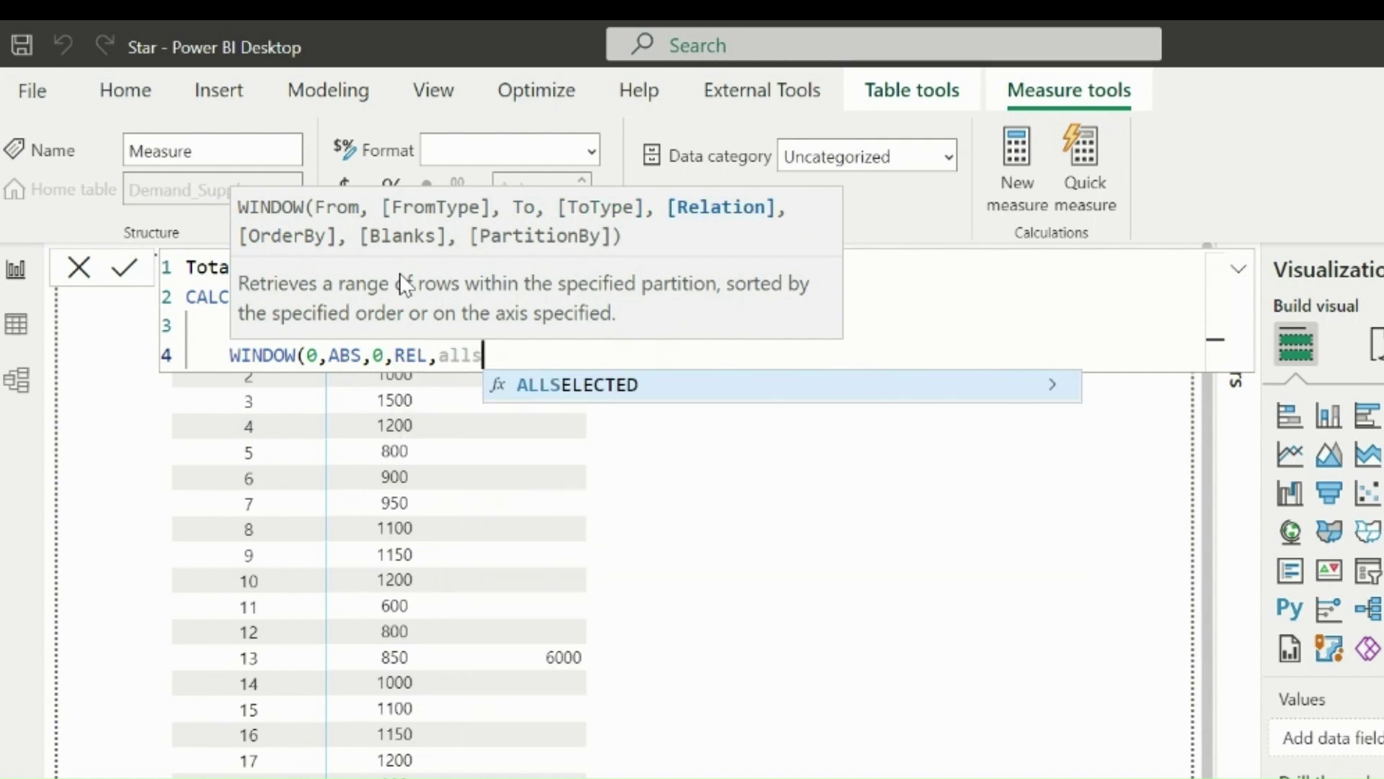
{"action": "type", "text": "week"}
{"action": "key", "text": "Tab"}
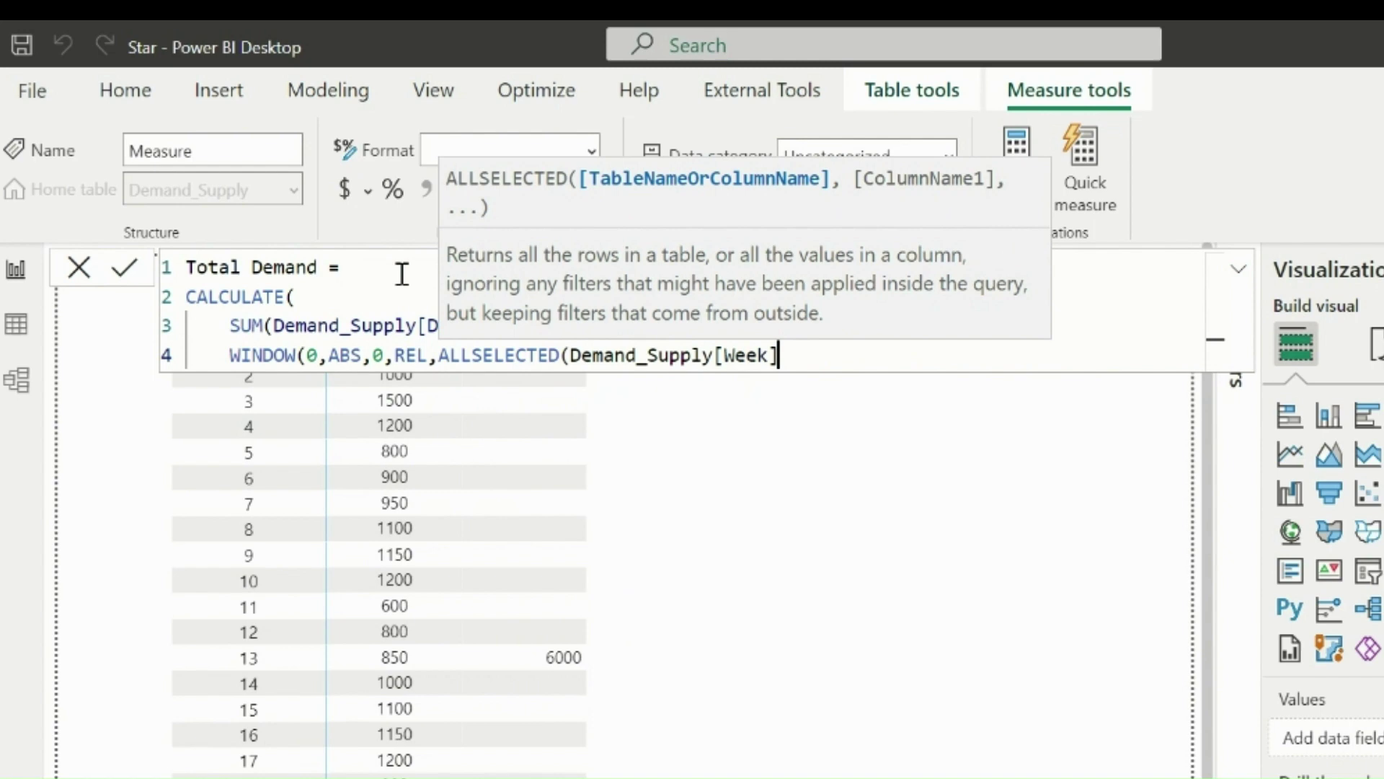
{"action": "type", "text": ")"}
{"action": "key", "text": "Return"}
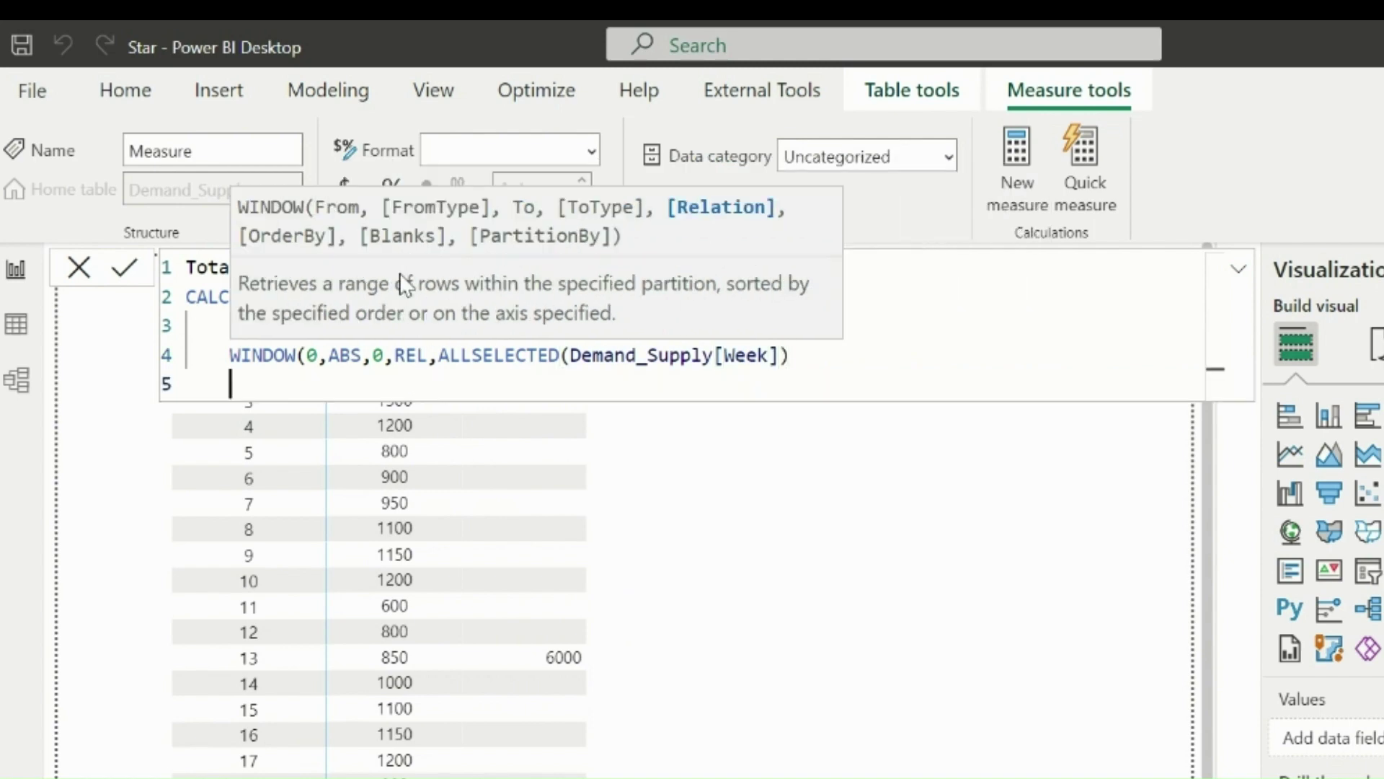
{"action": "type", "text": ")"}
{"action": "key", "text": "Return"}
Save the Total Demand measure and add it as a column to the table
{"action": "type", "text": ")"}
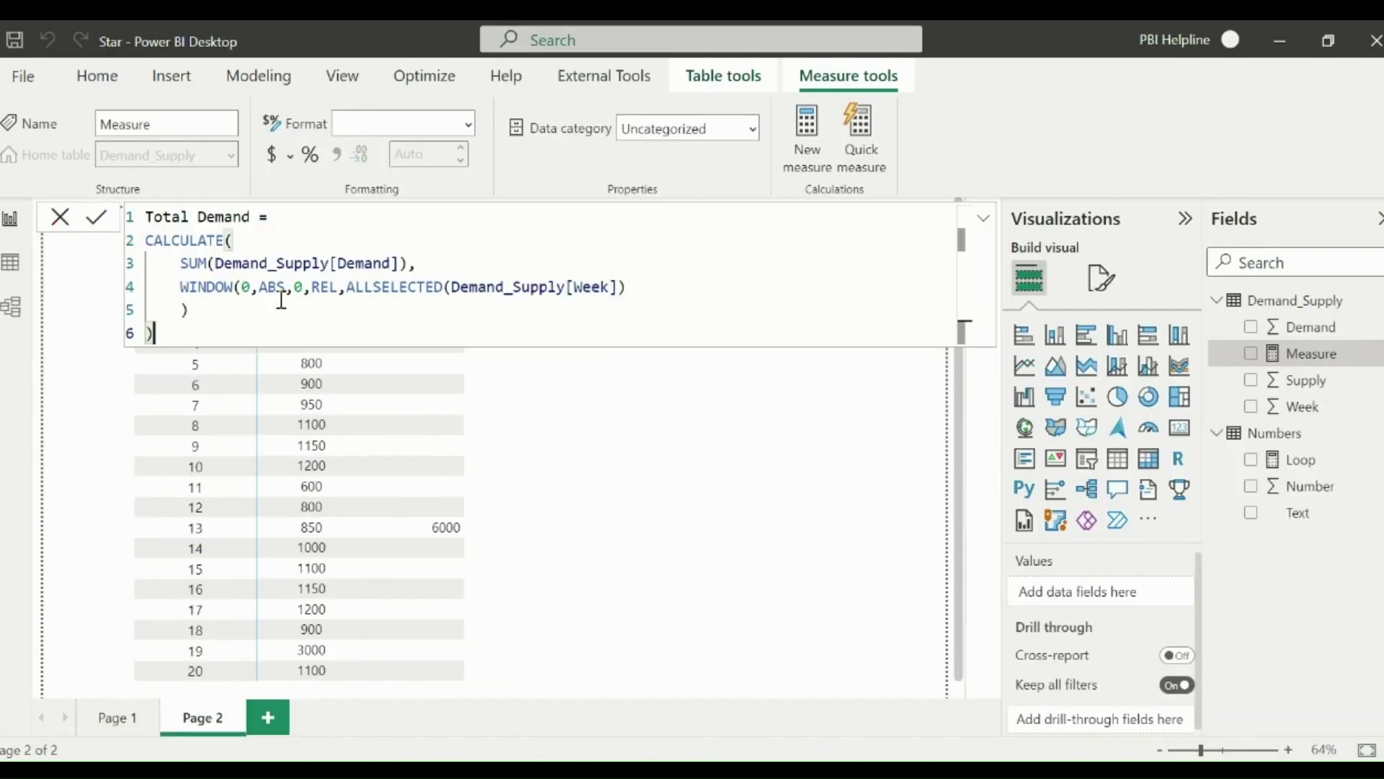
{"action": "left_click", "coordinate": [95, 216]}
{"action": "left_click_drag", "start_coordinate": [614, 497], "coordinate": [498, 284]}
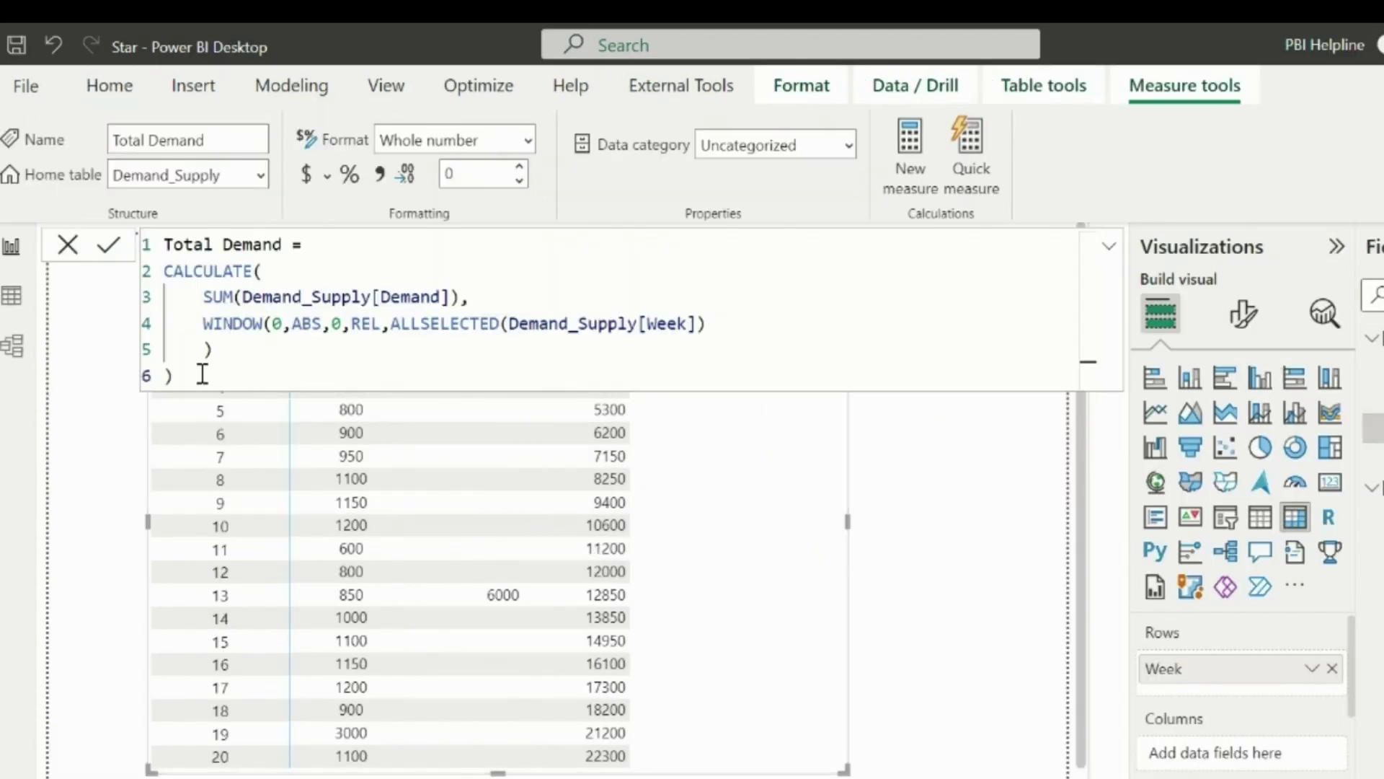
Copy the running-sum CALCULATE expression and start a new Demand_Supply measure
{"action": "left_click_drag", "start_coordinate": [203, 373], "coordinate": [161, 268]}
{"action": "key", "text": "ctrl+c"}
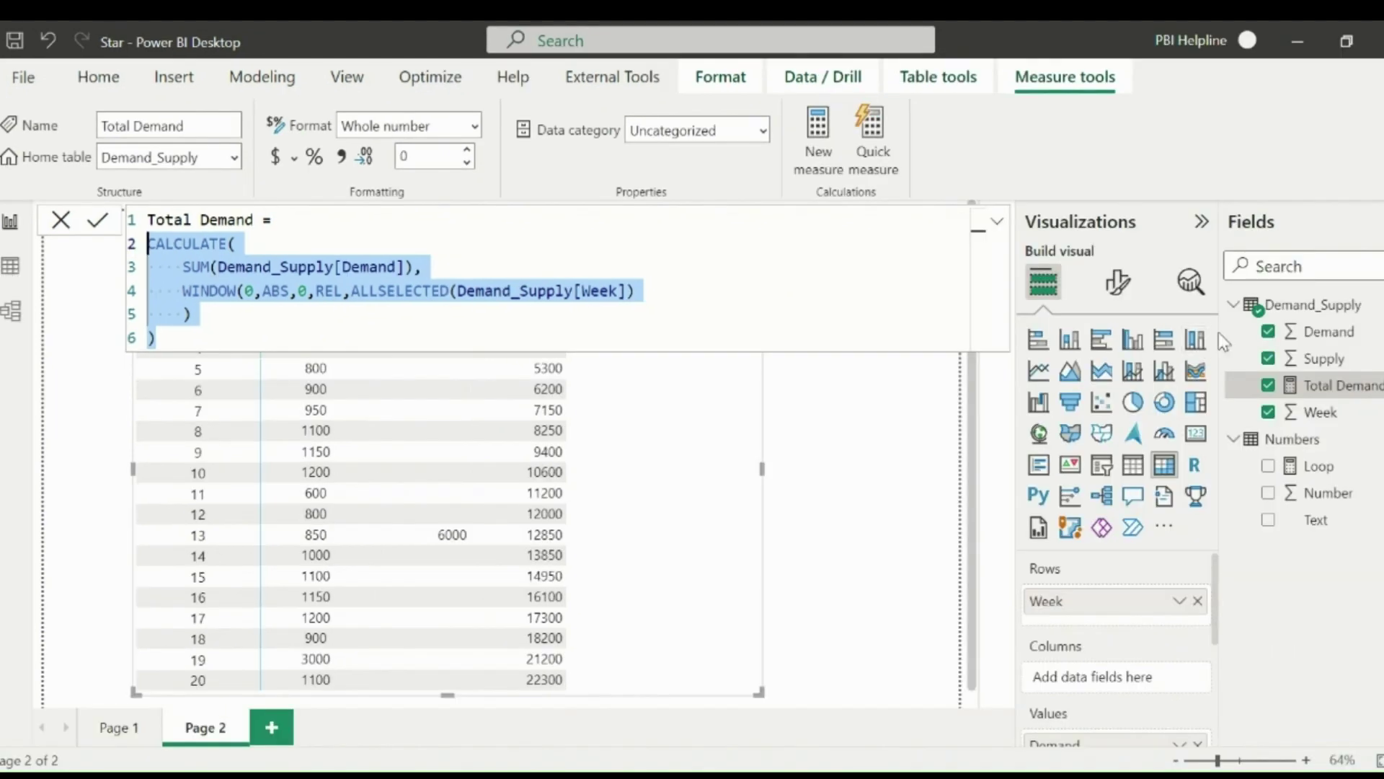
{"action": "right_click", "coordinate": [1290, 306]}
{"action": "left_click", "coordinate": [1146, 313]}
Name the measure Instock/OutofStock and define VAR _demand and VAR _supply from the pasted running sum
{"action": "double_click", "coordinate": [209, 218]}
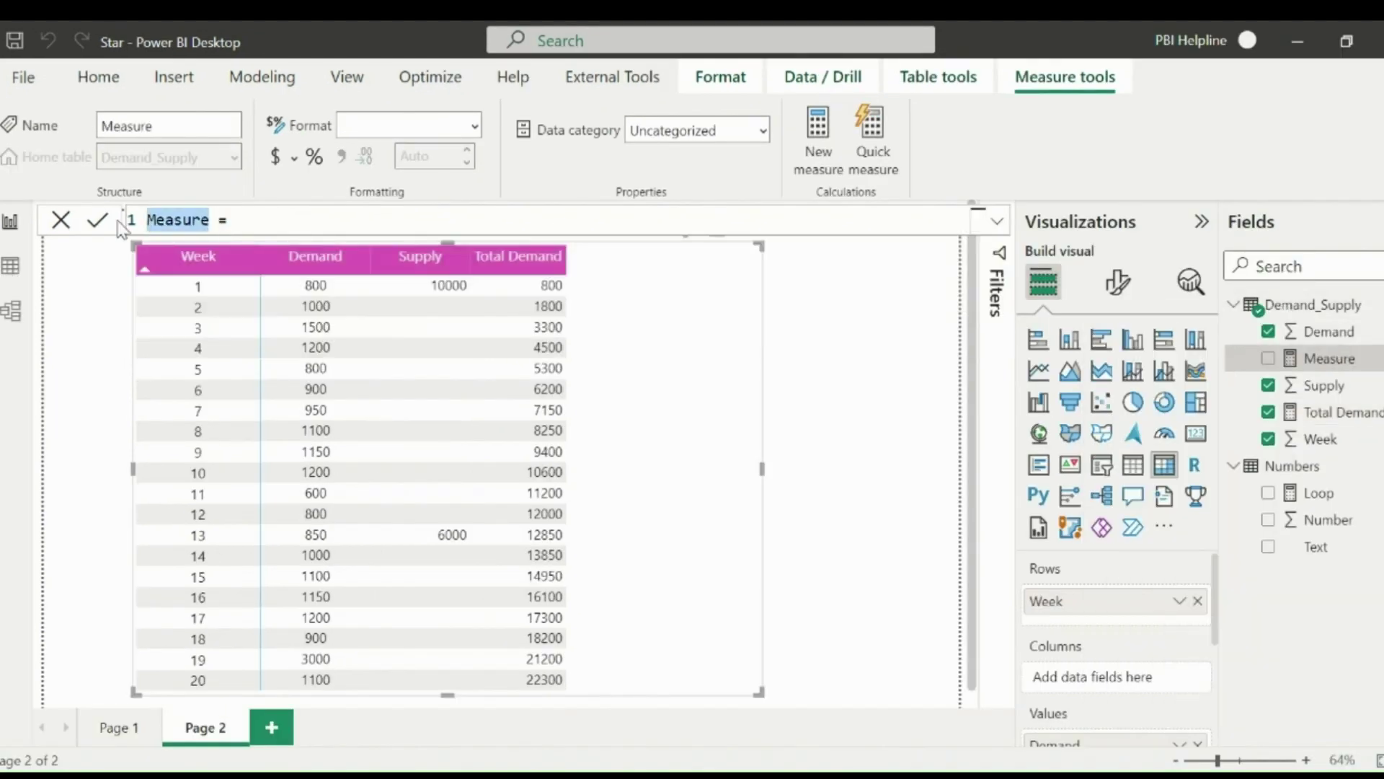
{"action": "type", "text": "Instock/OutofStock"}
{"action": "left_click", "coordinate": [355, 222]}
{"action": "key", "text": "shift+Return"}
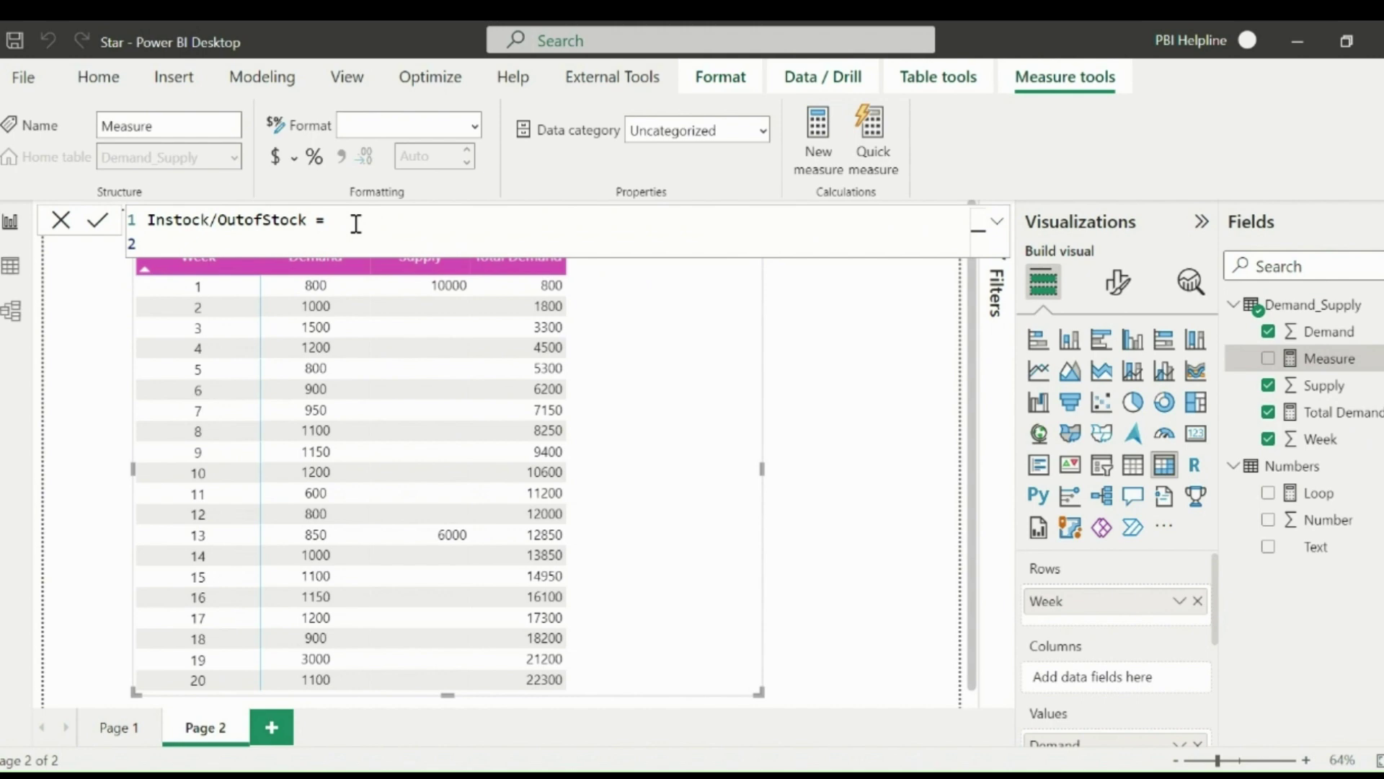
{"action": "type", "text": "VAR _"}
{"action": "type", "text": "deman"}
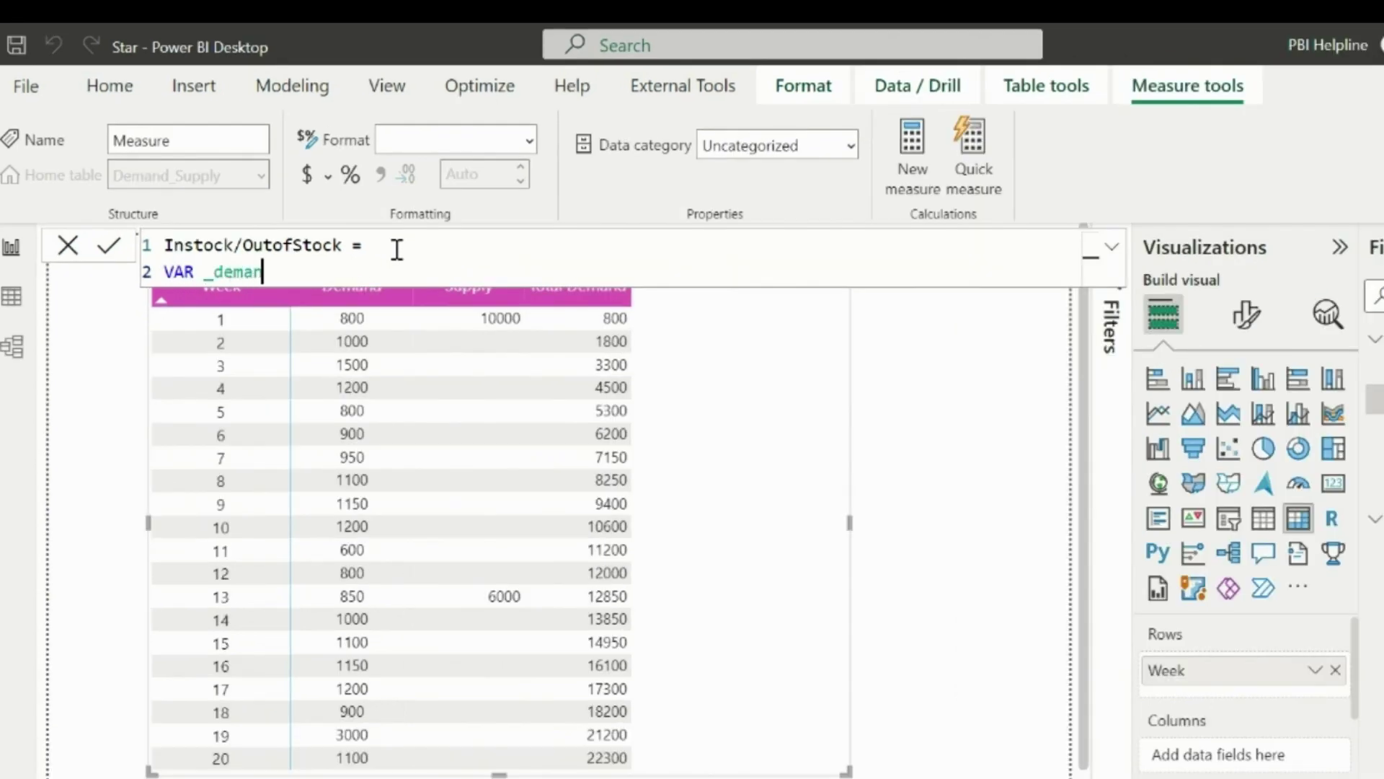
{"action": "type", "text": "d ="}
{"action": "key", "text": "shift+Return"}
{"action": "type", "text": "CALCULATE(     SUM(Demand_Supply[Demand]),     WINDOW(0,ABS,0,REL,ALLSELECTED(Demand_Supply[Week]))     ) )"}
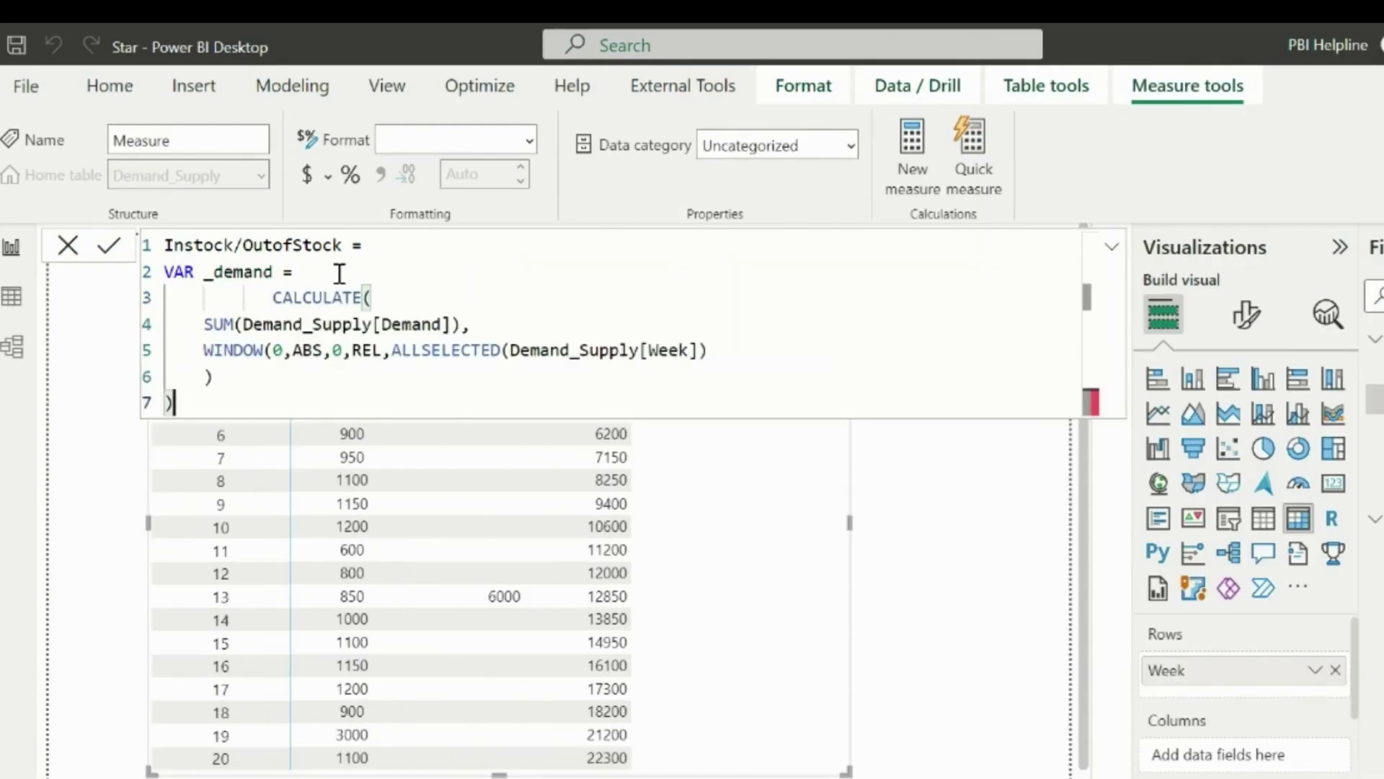
{"action": "key", "text": "shift+Return"}
{"action": "type", "text": "VAR _supply ="}
{"action": "key", "text": "shift+Return"}
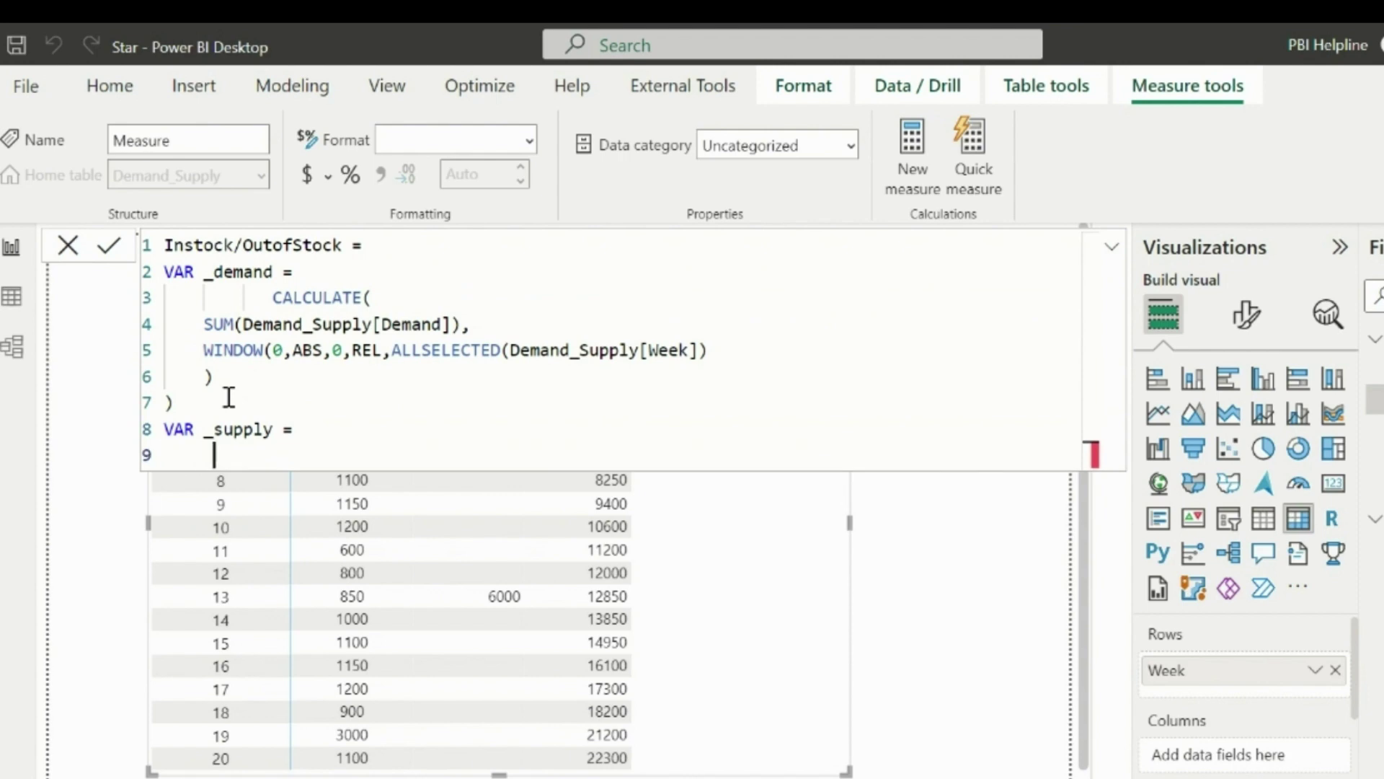
{"action": "key", "text": "ctrl+v"}
Make the _supply variable sum the Supply column instead of Demand
{"action": "left_click", "coordinate": [460, 481]}
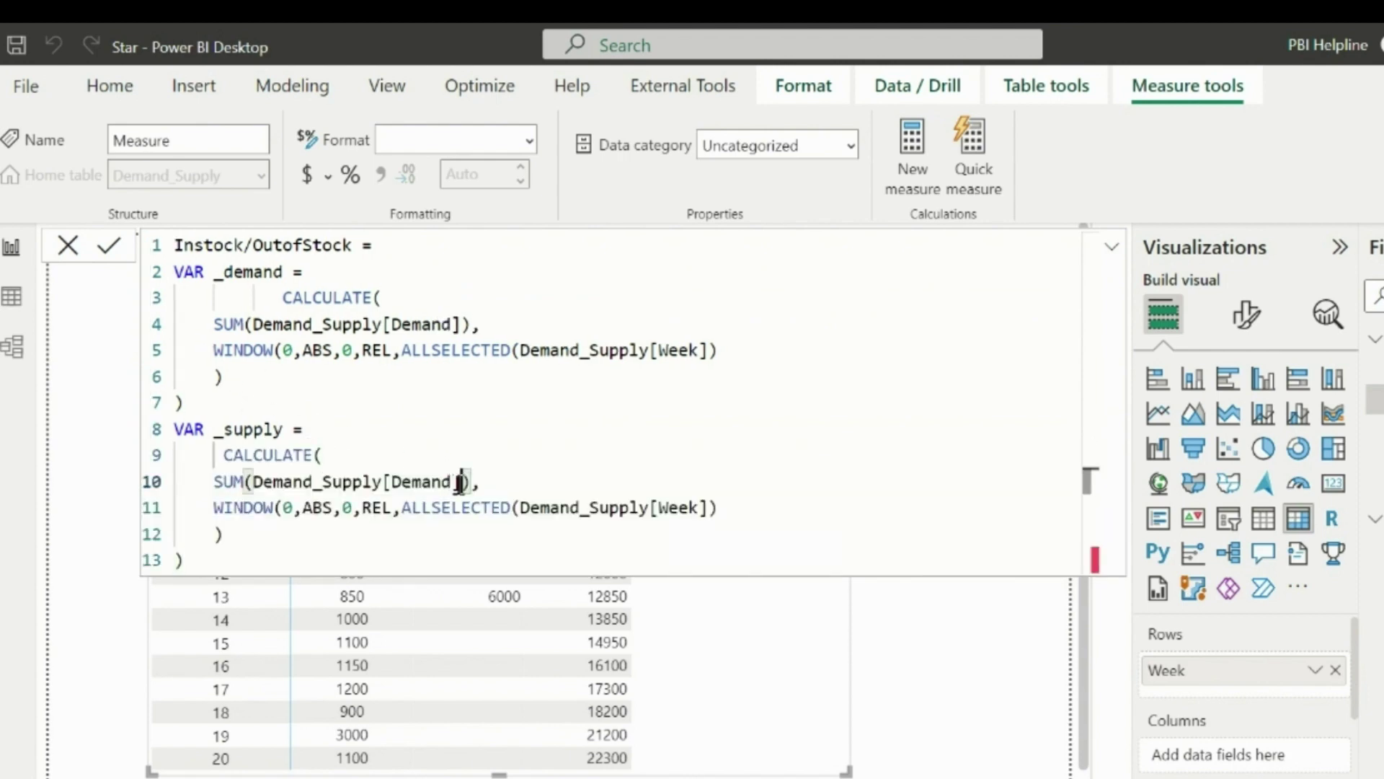
{"action": "double_click", "coordinate": [459, 482]}
{"action": "type", "text": "S"}
{"action": "key", "text": "Tab"}
{"action": "left_click", "coordinate": [244, 572]}
Return IF(_demand > _supply, "Out of Stock", "In Stock") and commit the measure
{"action": "key", "text": "shift+Return"}
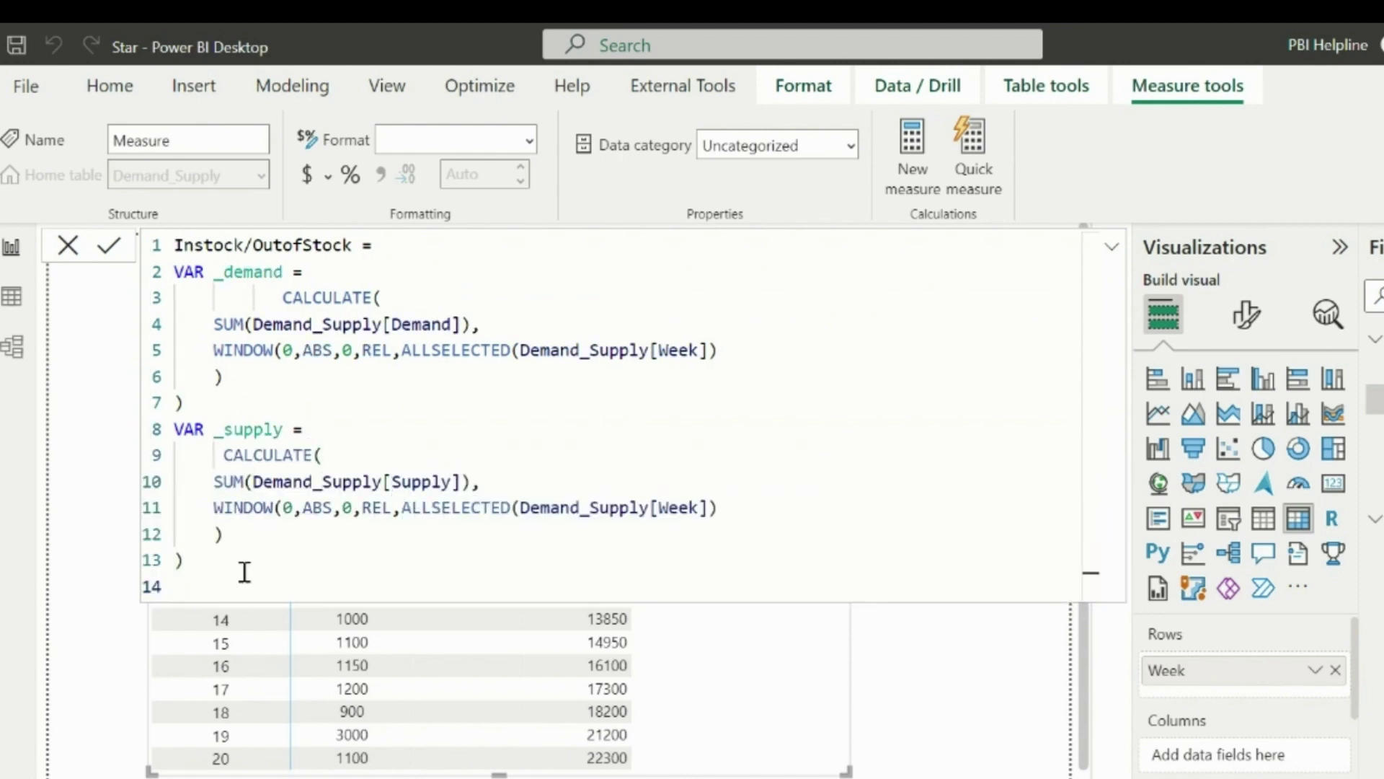
{"action": "type", "text": "RETURN"}
{"action": "key", "text": "shift+Return"}
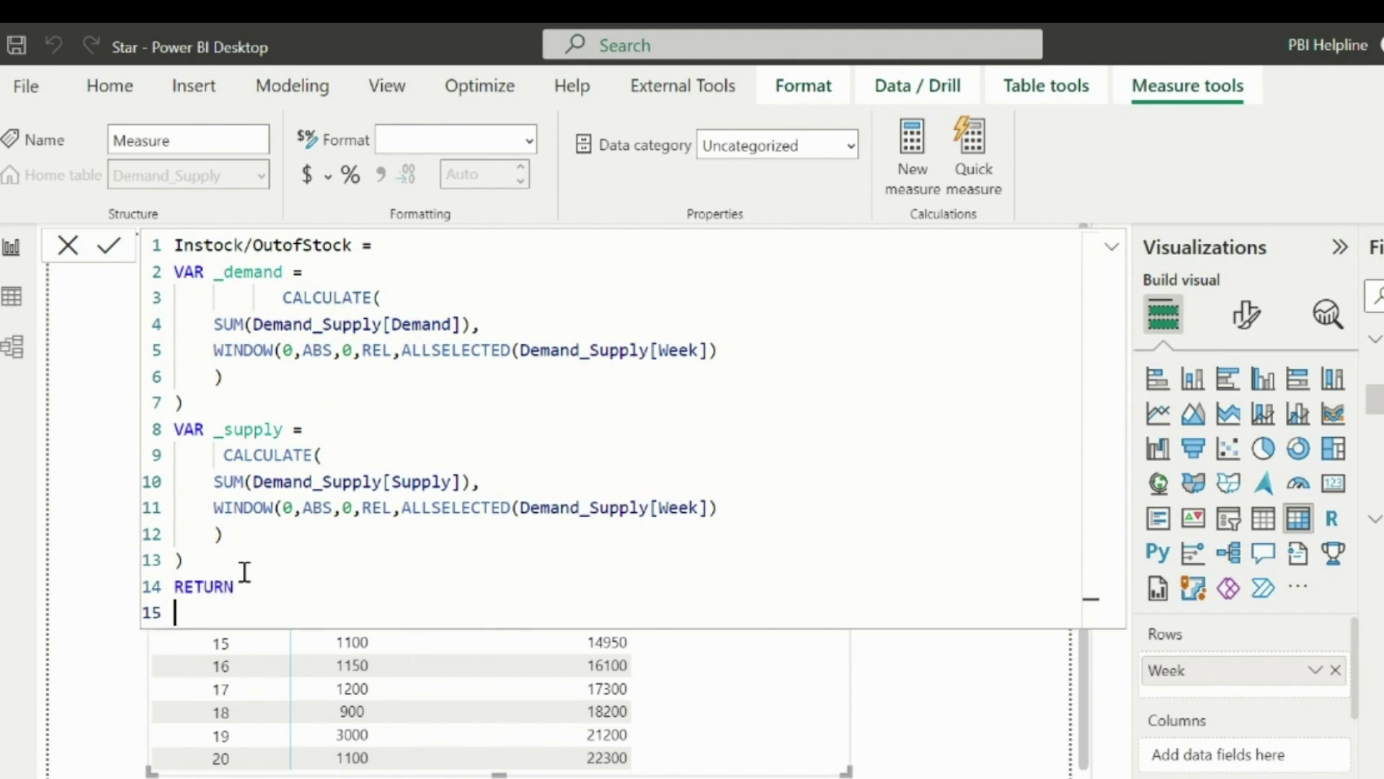
{"action": "type", "text": "IF("}
{"action": "key", "text": "shift+Return"}
{"action": "type", "text": "_d"}
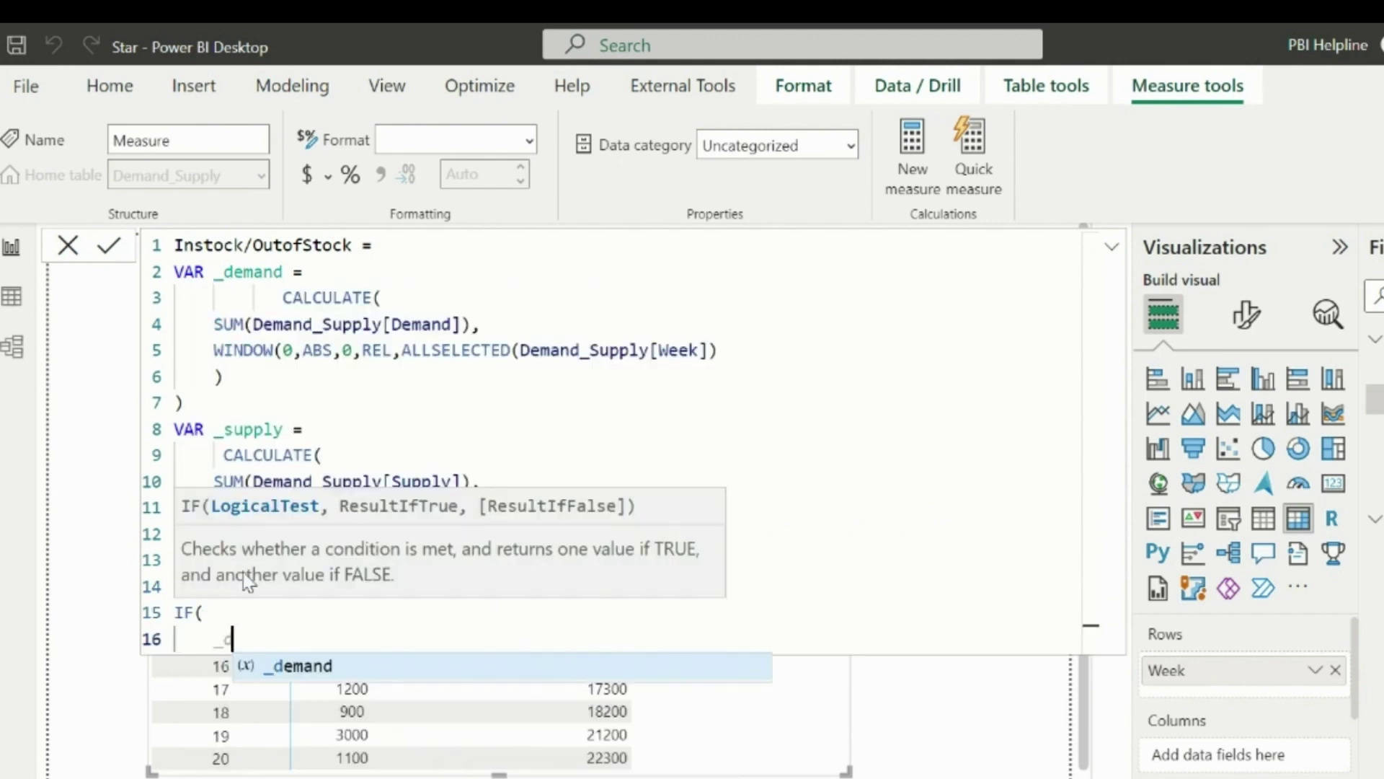
{"action": "type", "text": "emand > _su"}
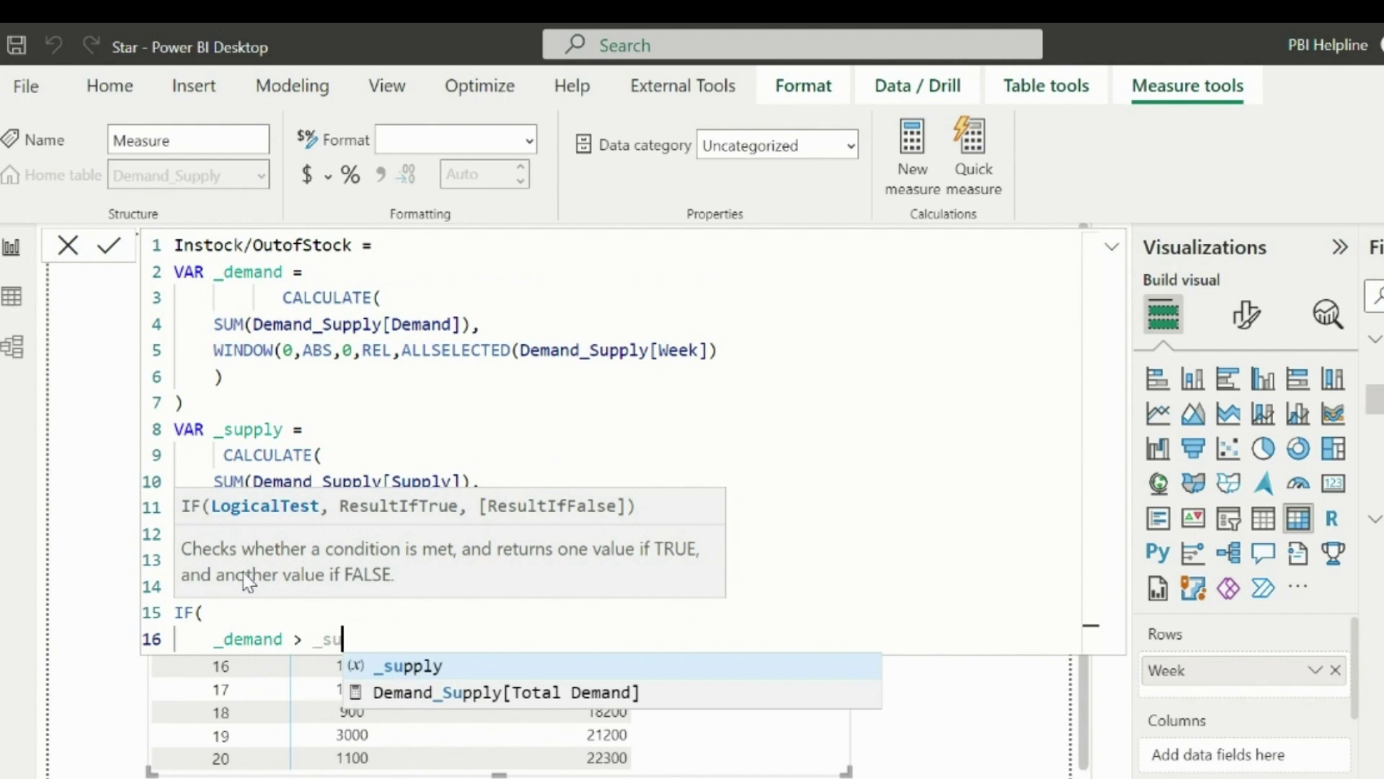
{"action": "type", "text": "pply, \"Out of Stock\", \"In Sto"}
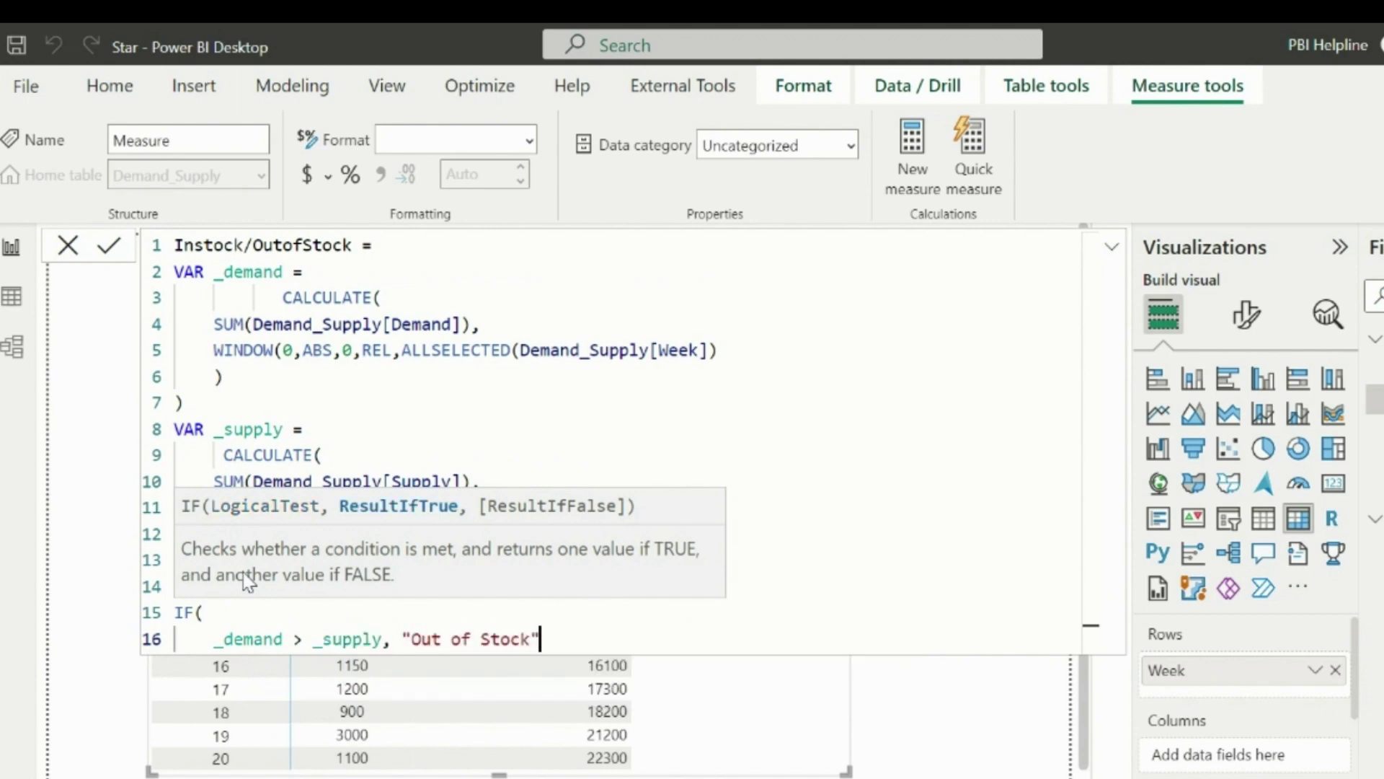
{"action": "type", "text": "ck\""}
{"action": "key", "text": "shift+Return"}
{"action": "type", "text": ")"}
{"action": "key", "text": "Return"}
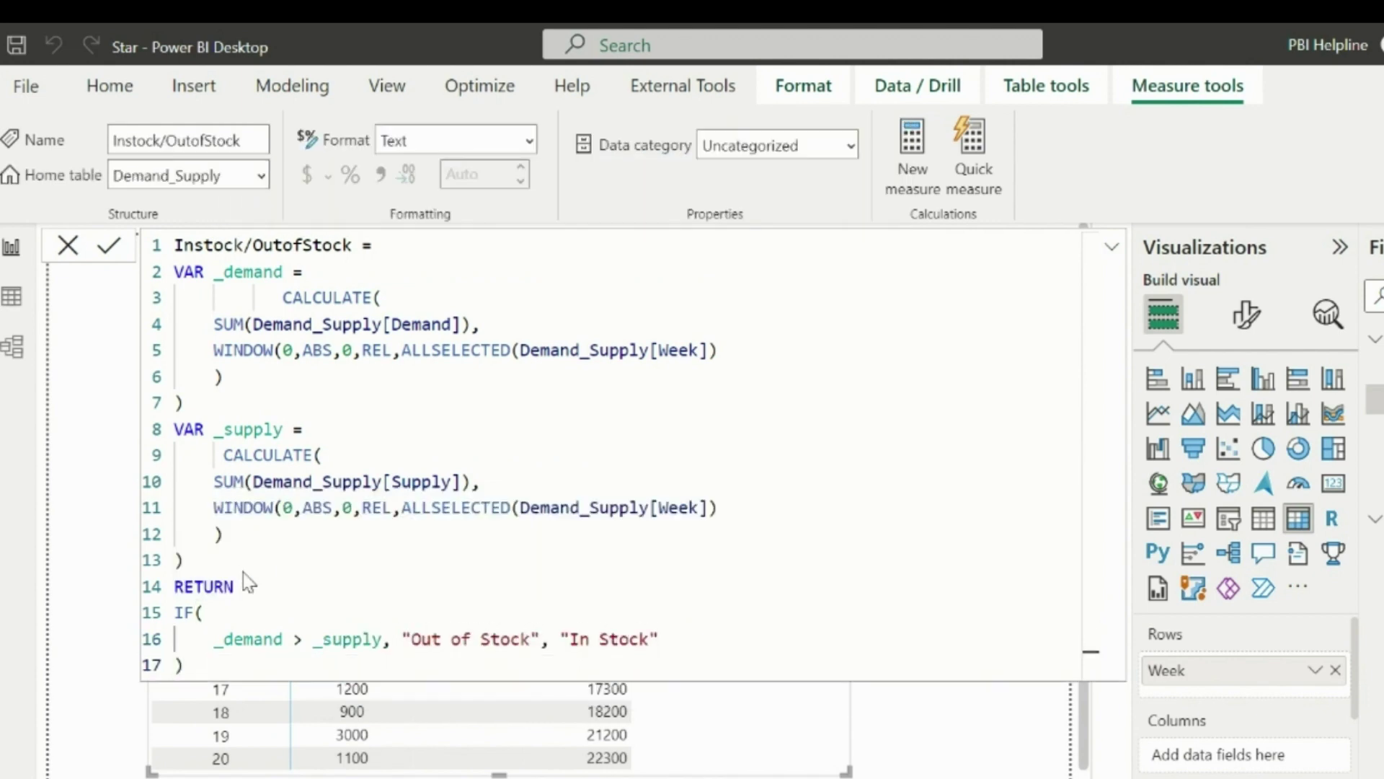
Add the Instock/OutofStock measure to the Page 2 table as a new column
{"action": "left_click", "coordinate": [745, 504]}
{"action": "left_click_drag", "start_coordinate": [745, 503], "coordinate": [746, 500]}
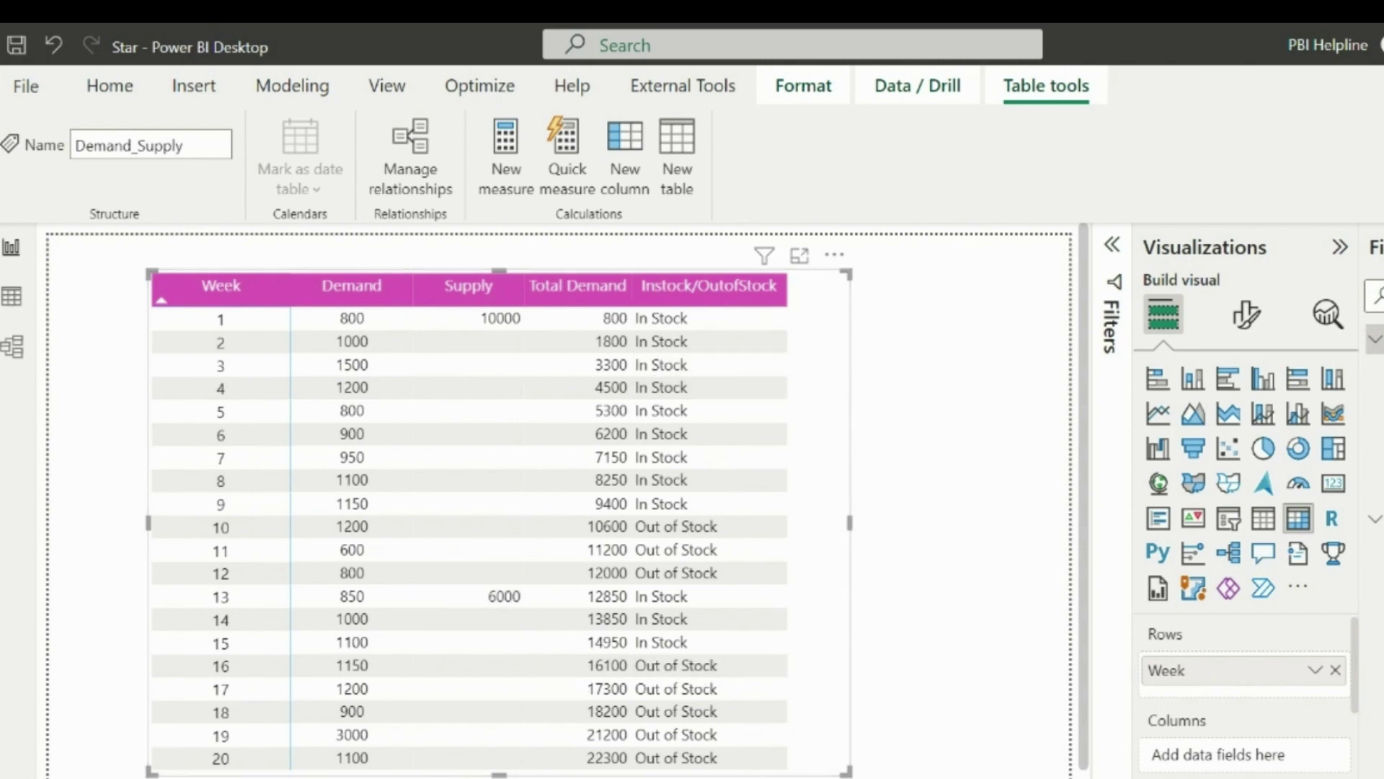
Set Center alignment for the Instock/OutofStock column values under Specific column formatting
{"action": "left_click", "coordinate": [1234, 334]}
{"action": "scroll", "coordinate": [1238, 655], "scroll_direction": "down", "scroll_amount": 5}
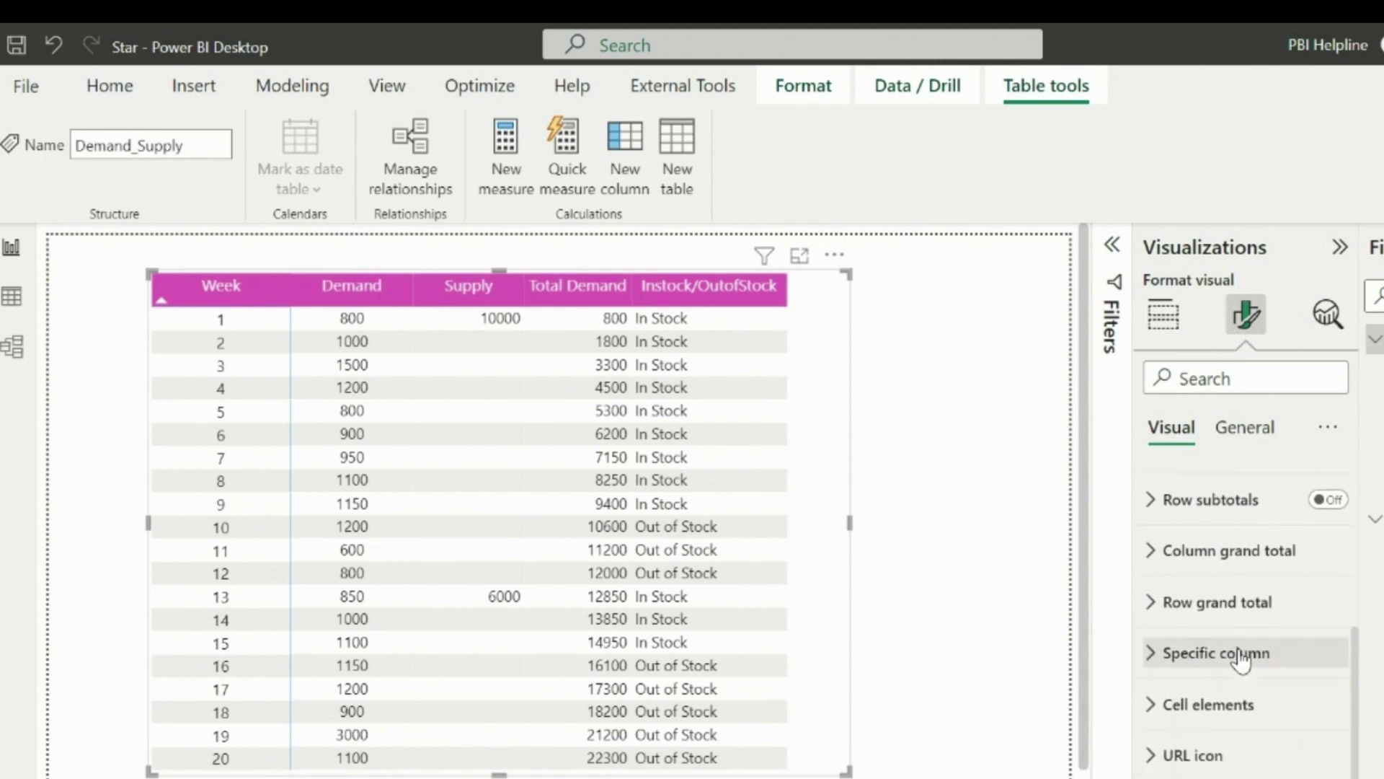
{"action": "left_click", "coordinate": [1238, 654]}
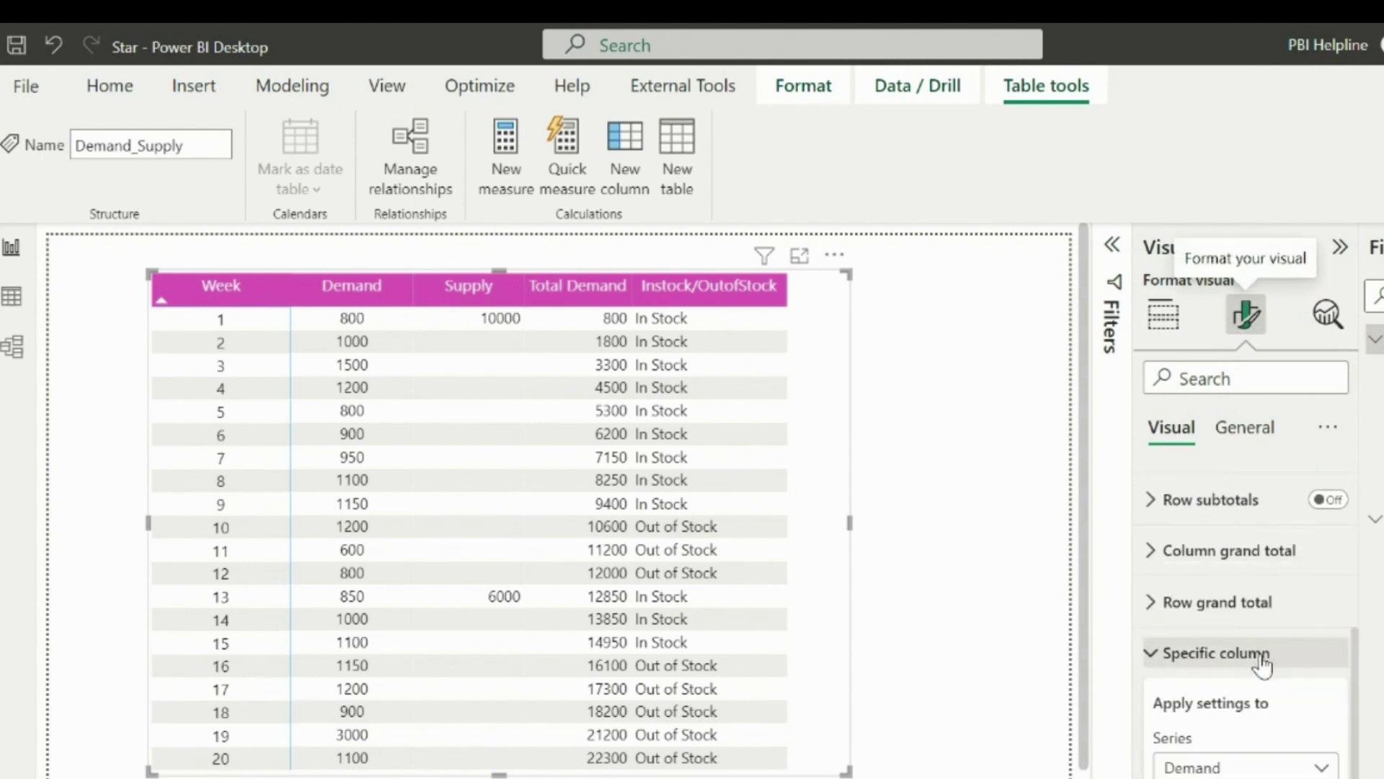
{"action": "left_click", "coordinate": [1258, 655]}
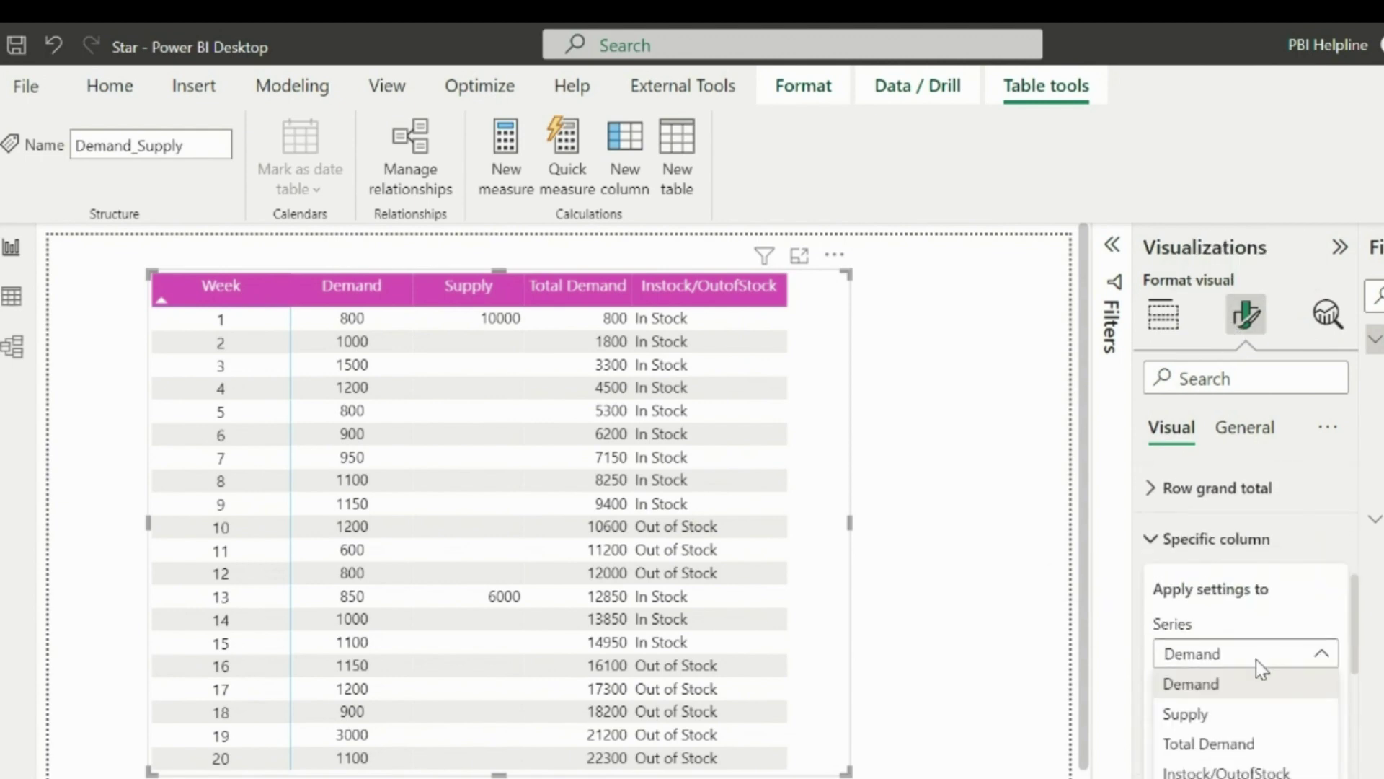
{"action": "left_click", "coordinate": [1207, 768]}
{"action": "scroll", "coordinate": [1208, 772], "scroll_direction": "down", "scroll_amount": 5}
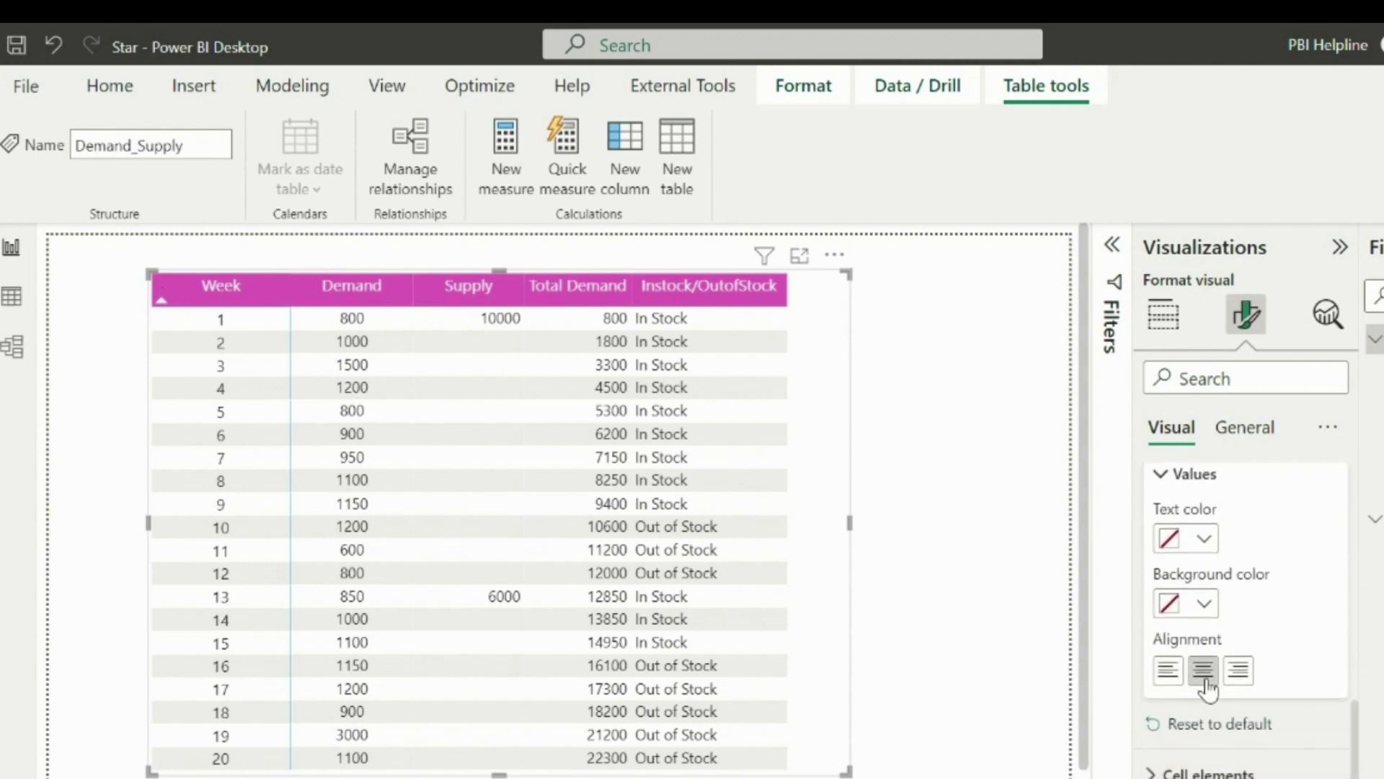
{"action": "left_click", "coordinate": [1205, 680]}
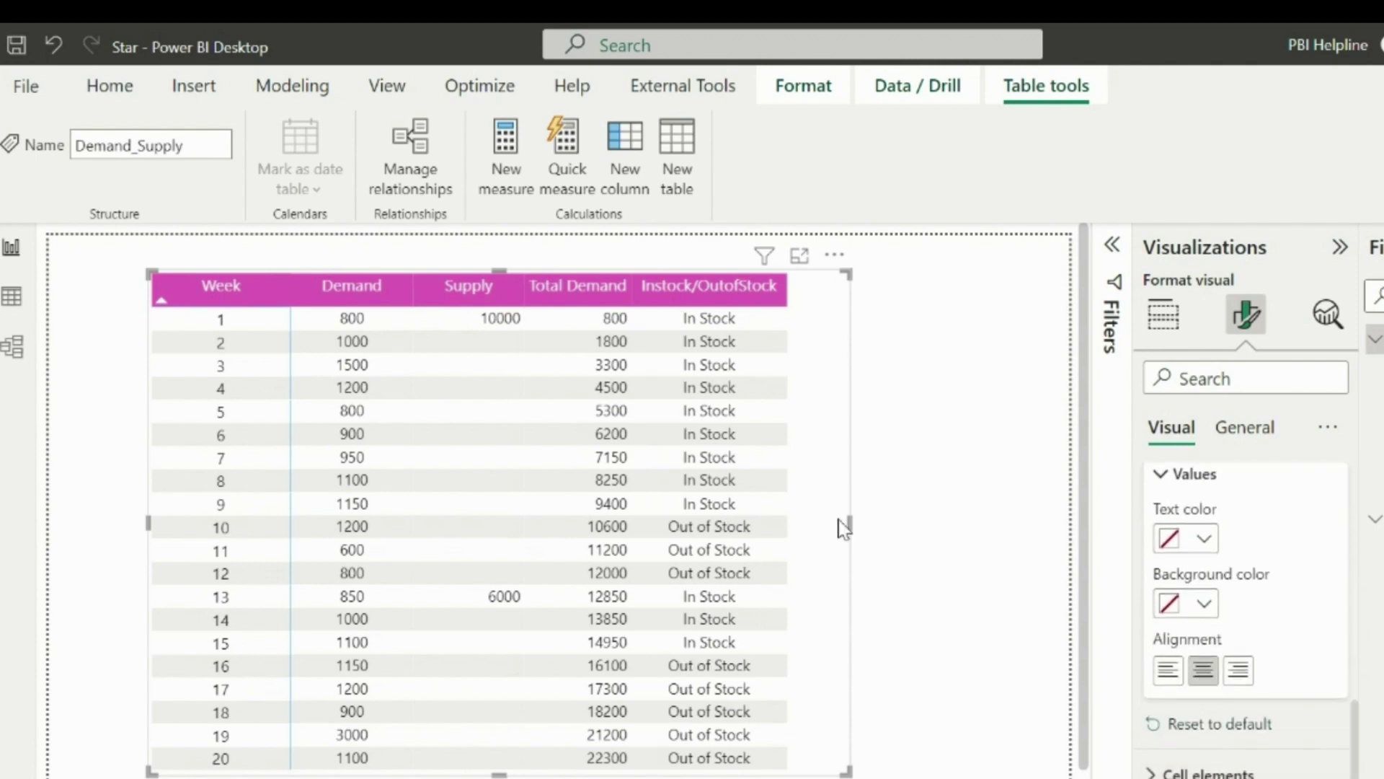
{"action": "left_click", "coordinate": [988, 701]}
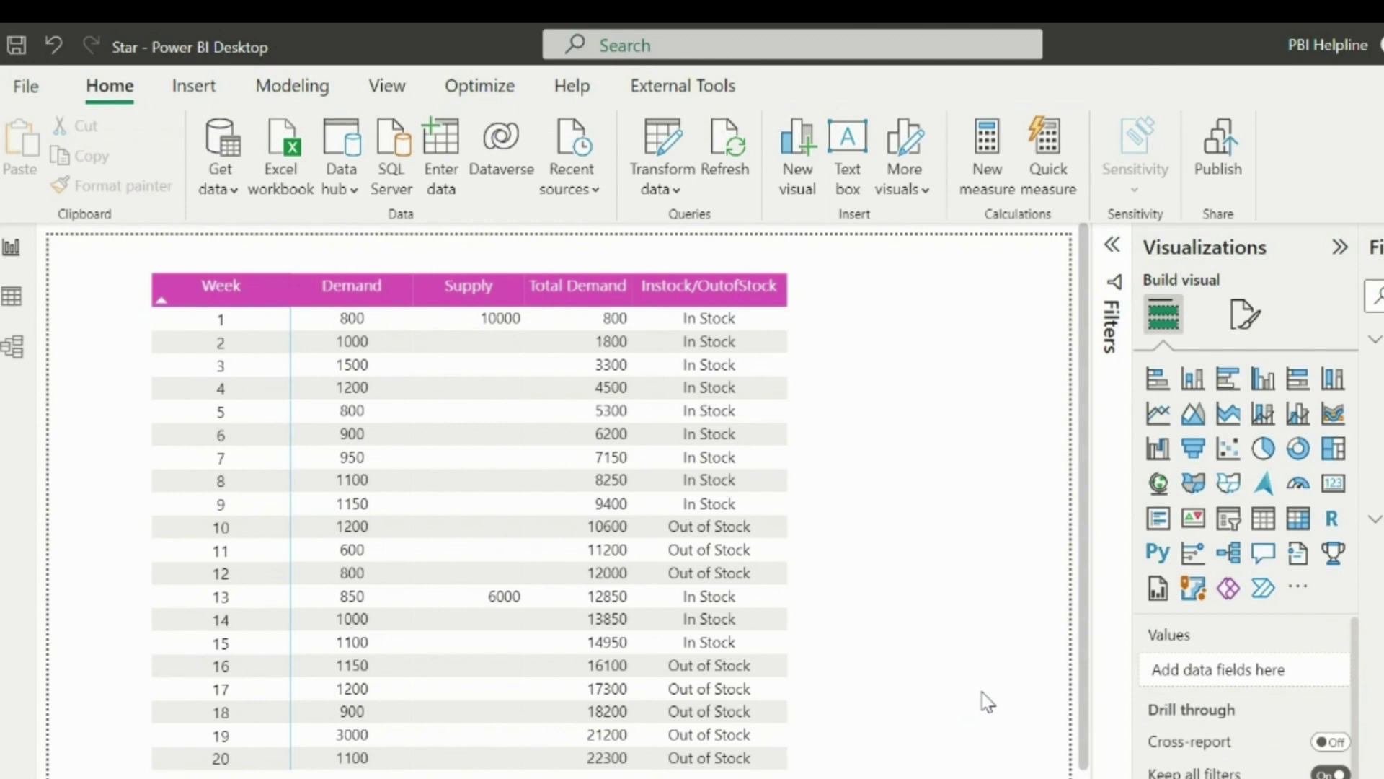